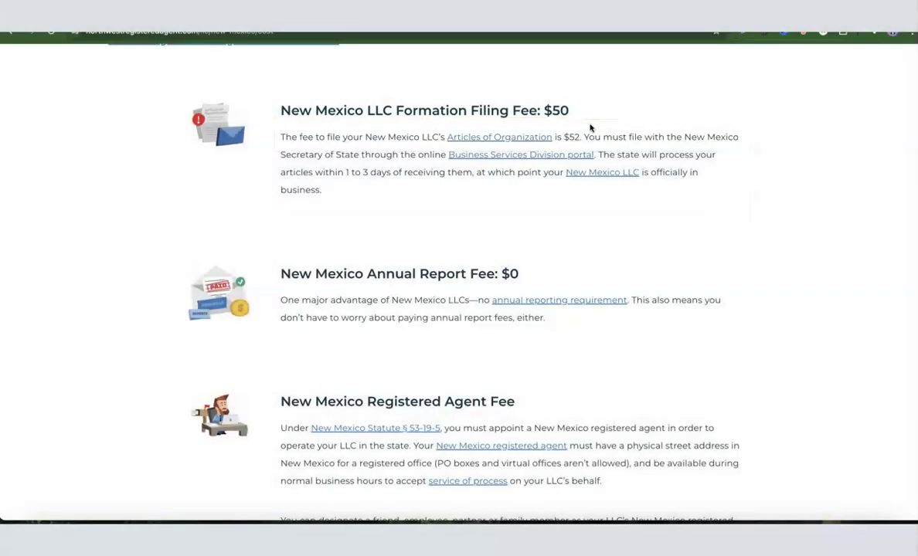
left_click(589, 129)
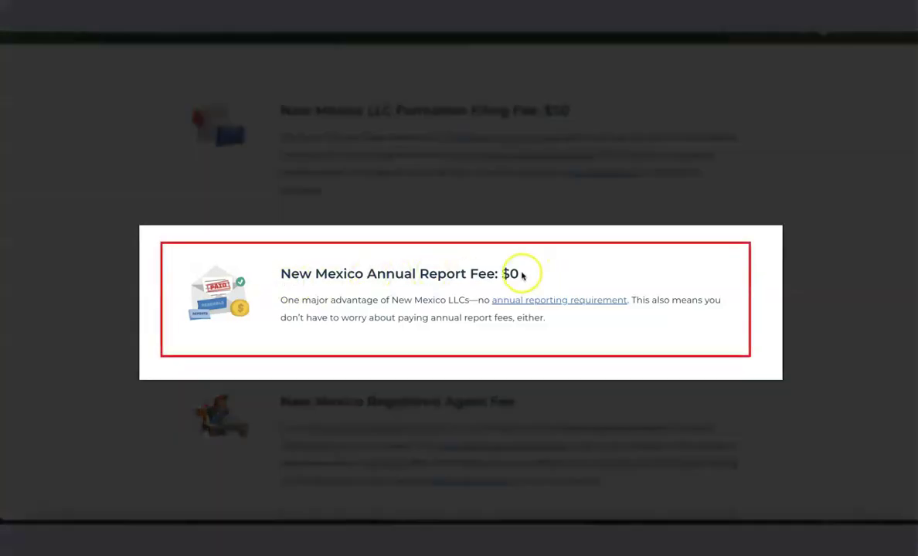
left_click(521, 274)
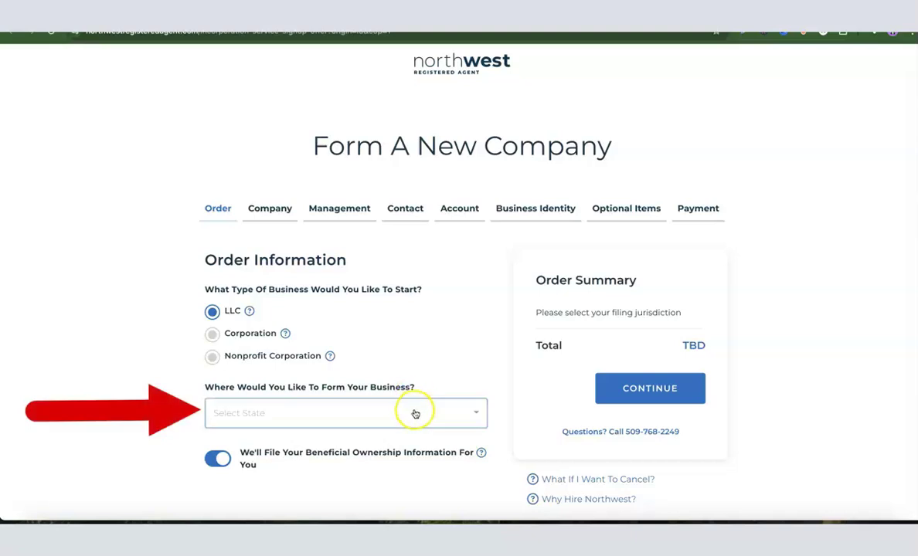
- Select New Mexico as the state for forming the LLC and continue to the company details
left_click(415, 415)
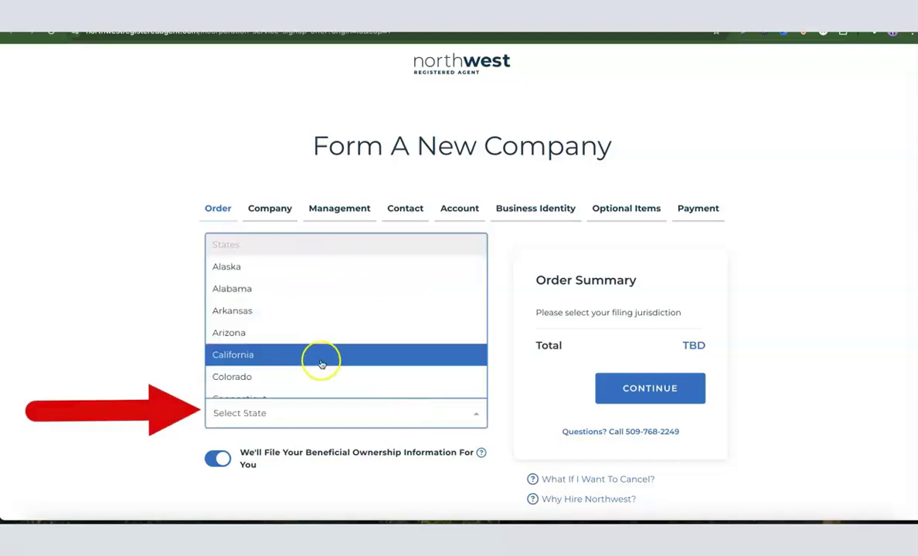
scroll(342, 324, "down", 8)
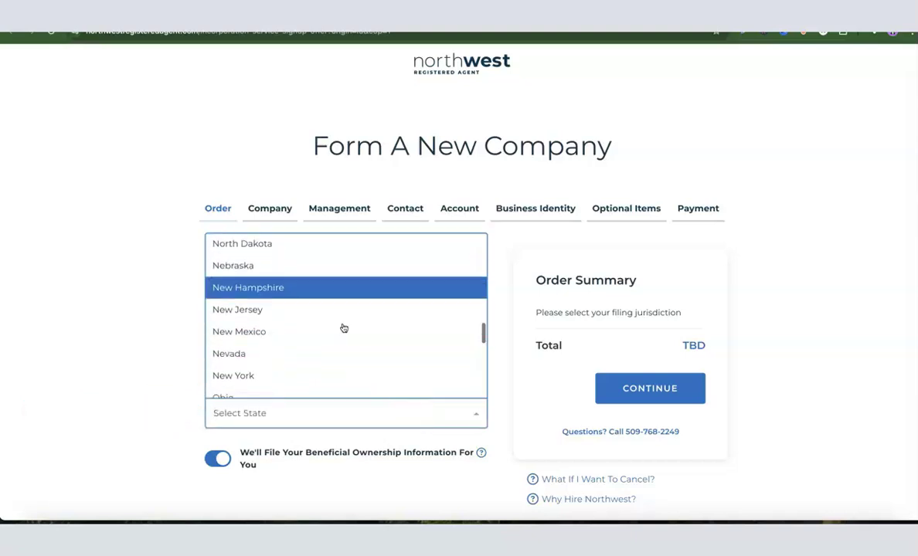
scroll(344, 328, "down", 1)
left_click(262, 282)
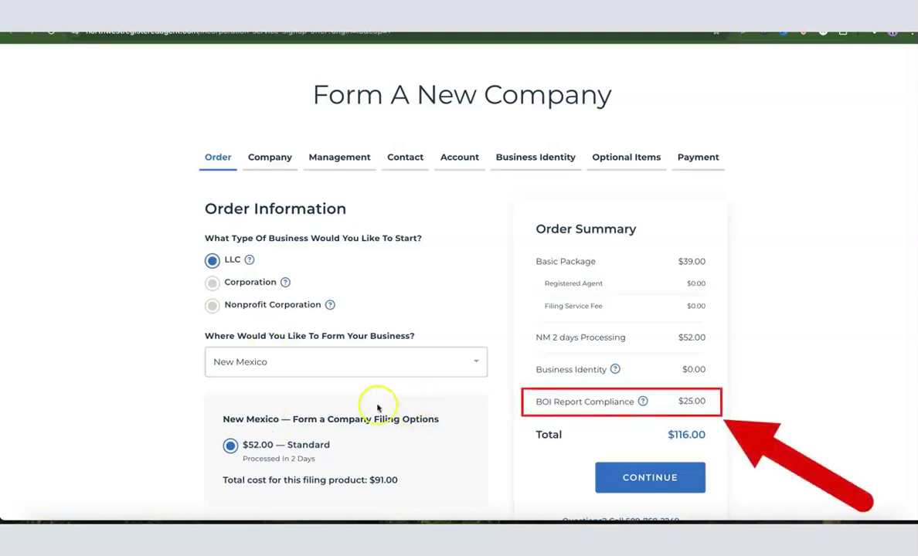
left_click(188, 392)
scroll(260, 387, "down", 3)
scroll(283, 372, "up", 1)
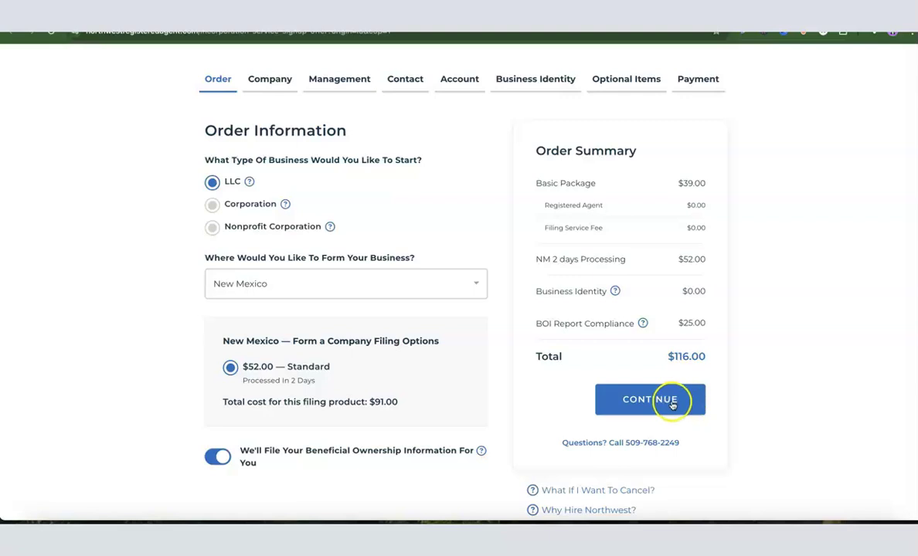
left_click(685, 407)
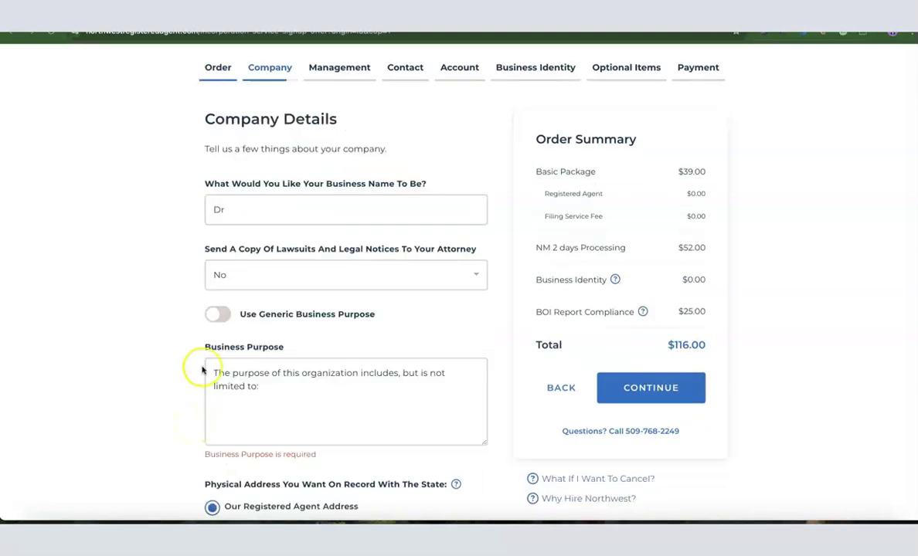
- Complete the business name as "Dropshipping Hustle"
left_click(251, 213)
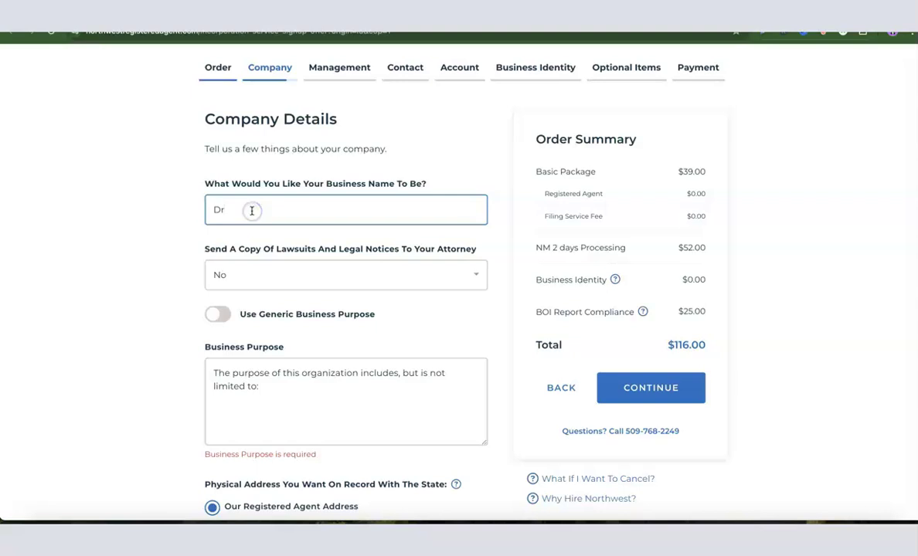
left_click(244, 211)
type("opshipping Hustle")
left_click(197, 266)
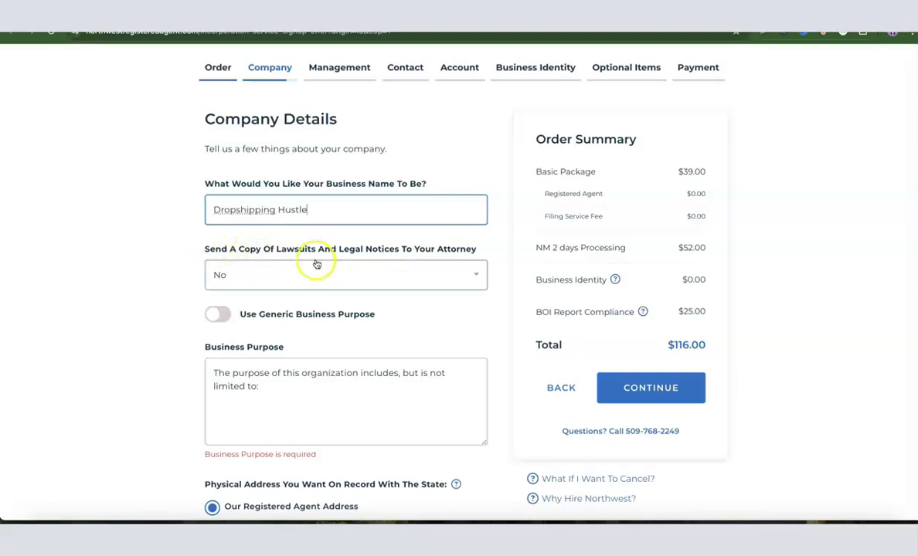
- Try the Yes option for sending lawsuit and legal notice copies to an attorney, and return it to No
left_click(394, 276)
left_click(257, 306)
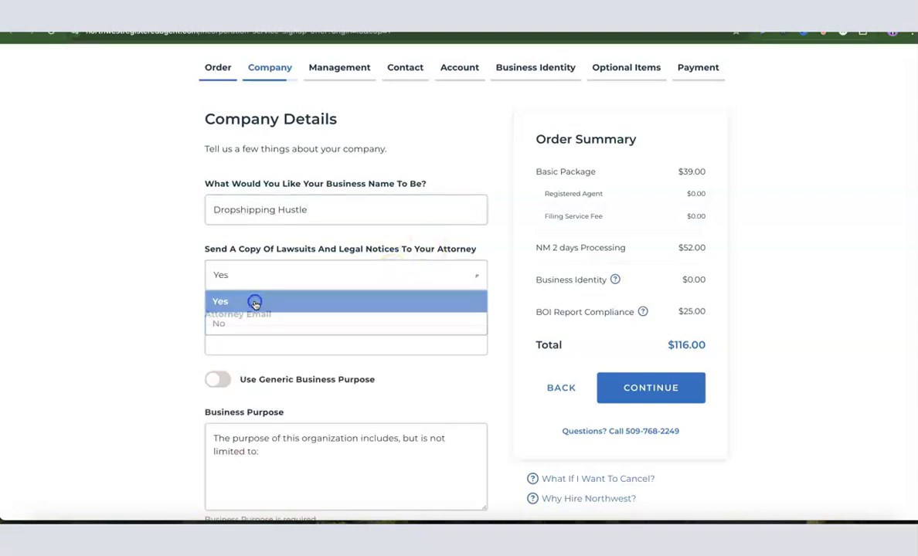
left_click(259, 343)
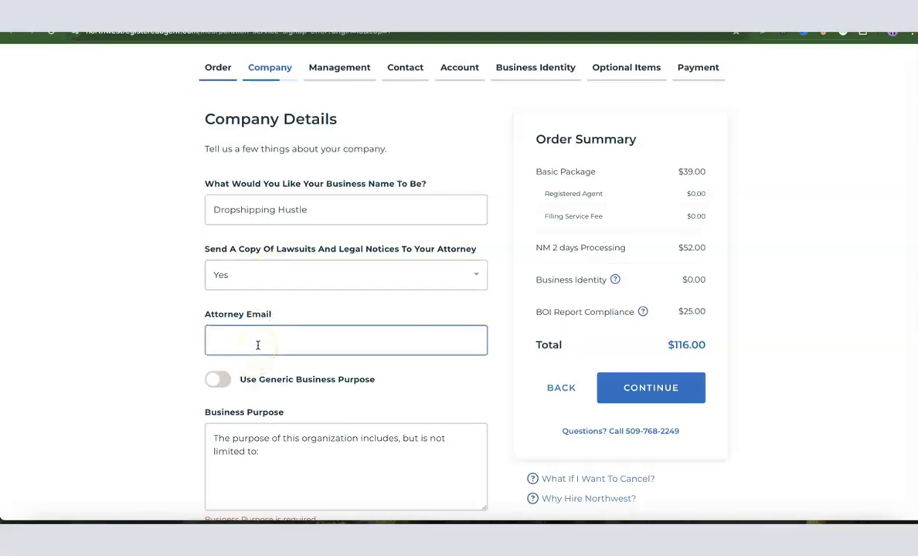
left_click(282, 271)
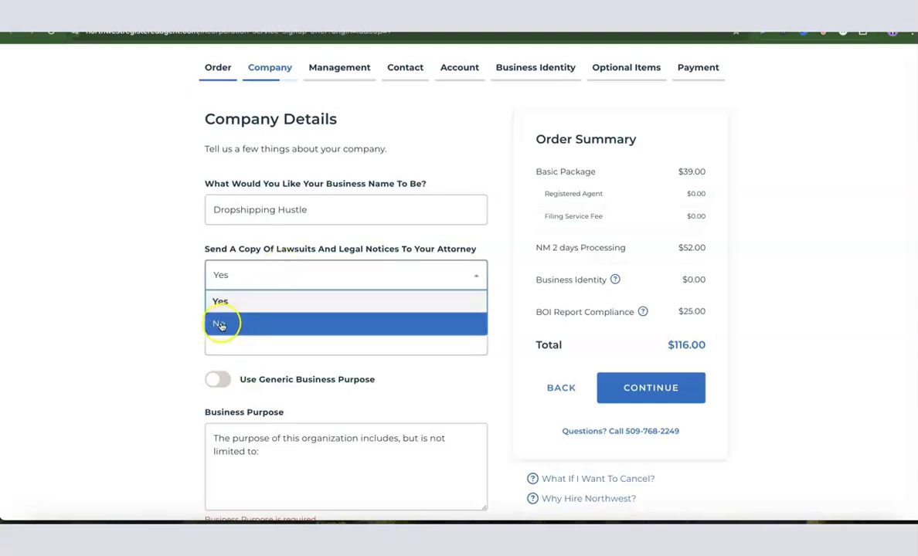
left_click(224, 324)
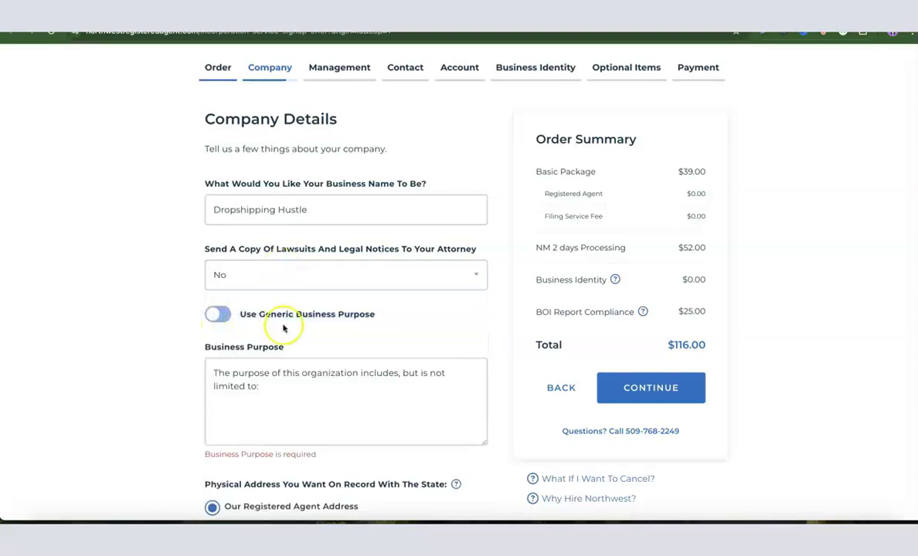
- Try the generic business purpose option and switch it back off
scroll(262, 311, "down", 1)
left_click(252, 340)
left_click(272, 338)
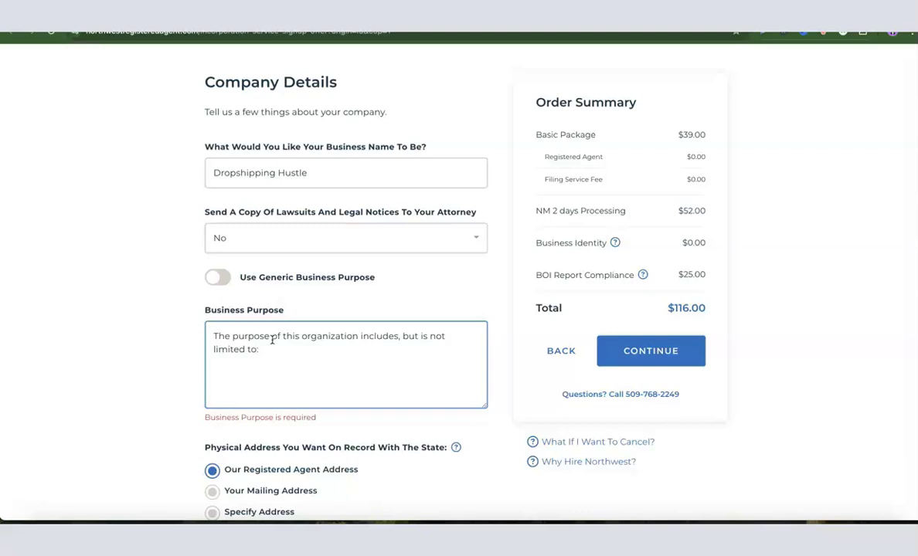
left_click(218, 278)
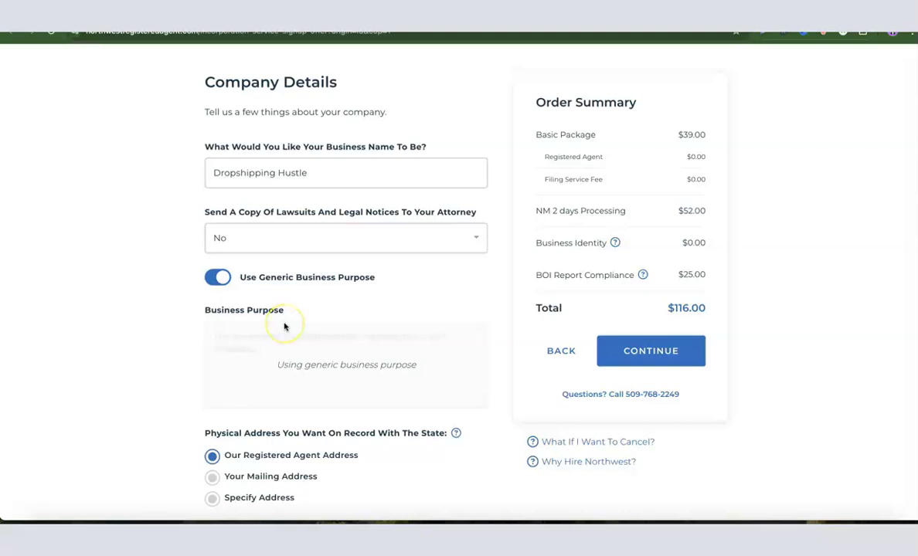
left_click(220, 278)
- Complete the business purpose statement with "ecommerce and sales of general product."
left_click(295, 360)
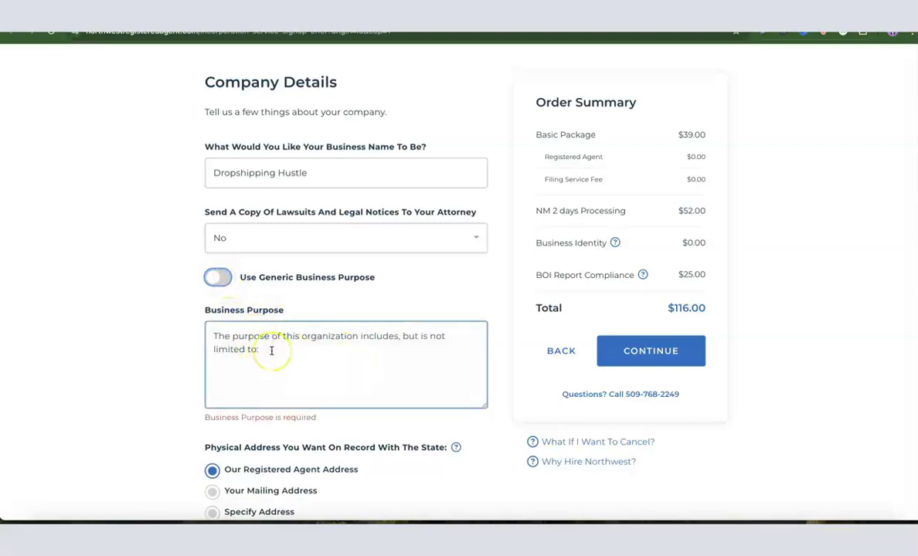
left_click(273, 349)
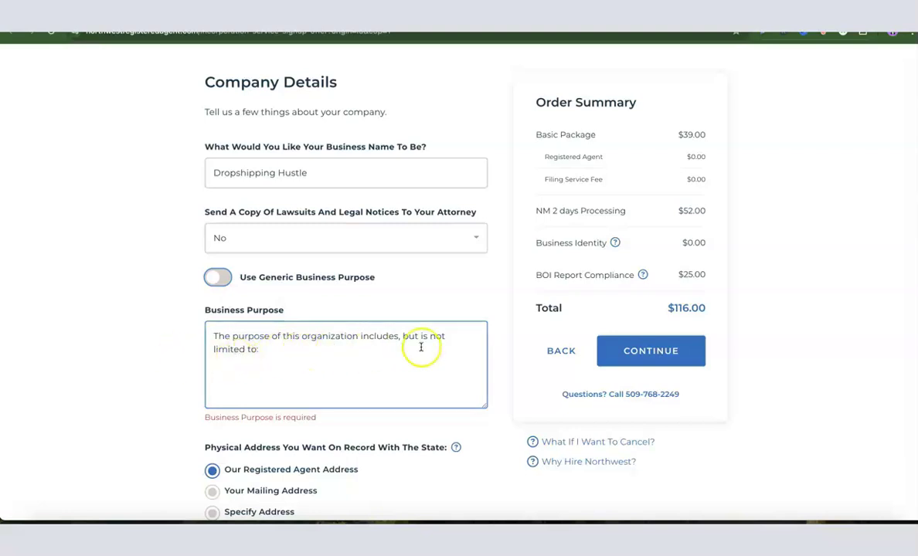
left_click(289, 351)
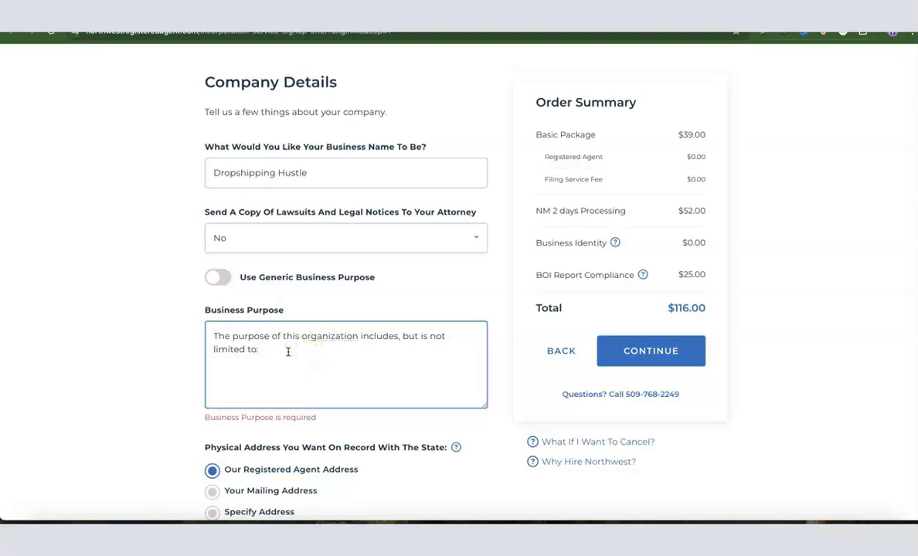
type("ecommerce and sales of general product.")
left_click(420, 352)
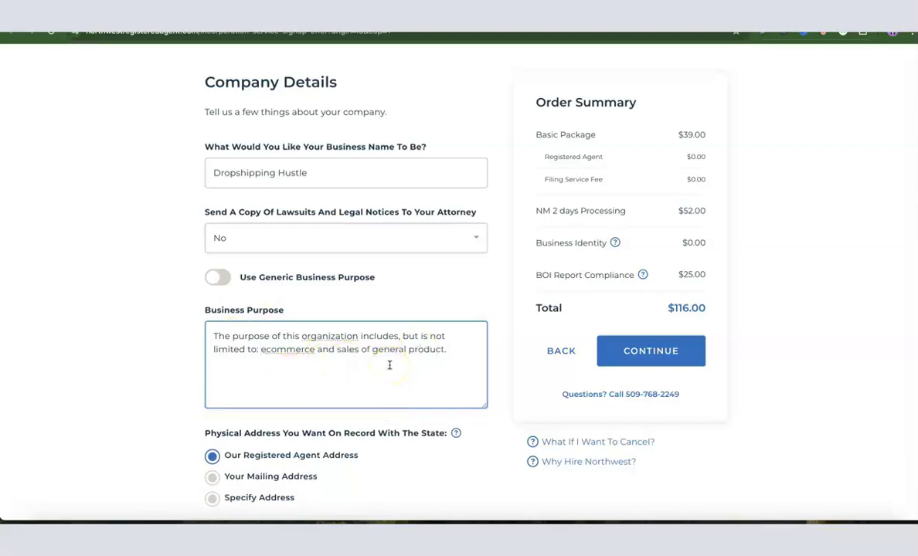
left_click(191, 328)
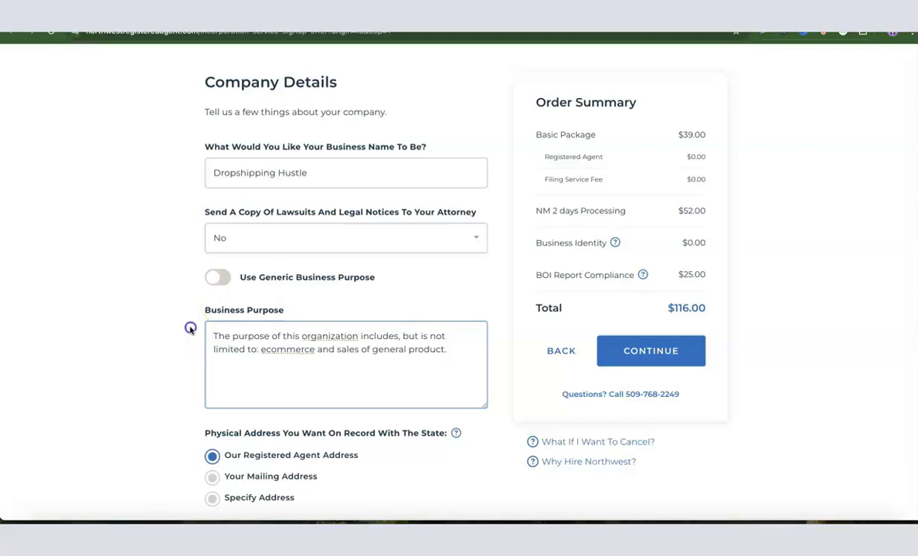
- Keep the registered agent address as the physical and mailing address on record, and continue to company management
scroll(274, 310, "down", 3)
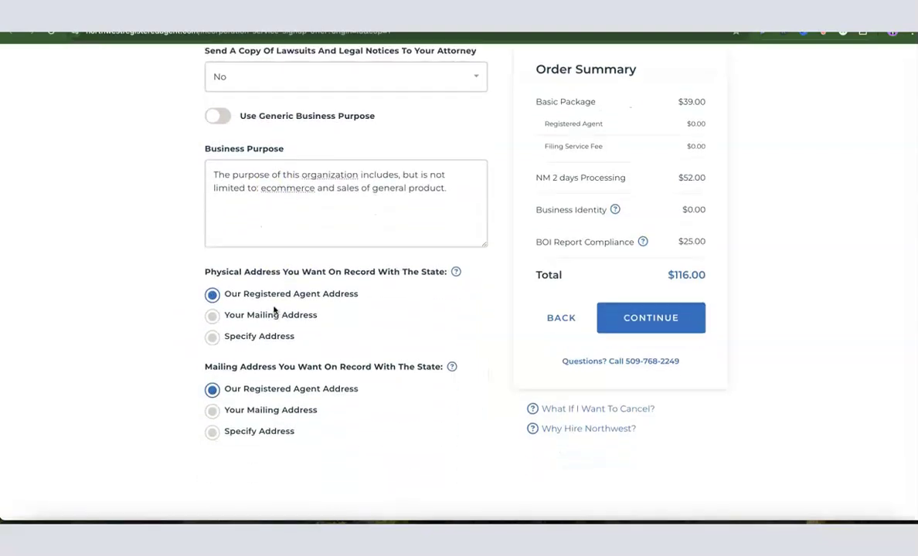
left_click(278, 309)
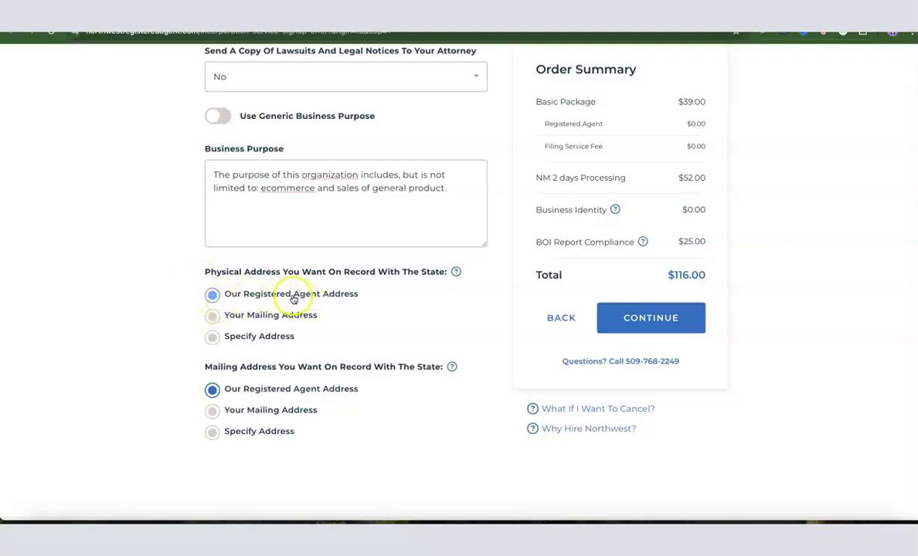
scroll(348, 303, "down", 1)
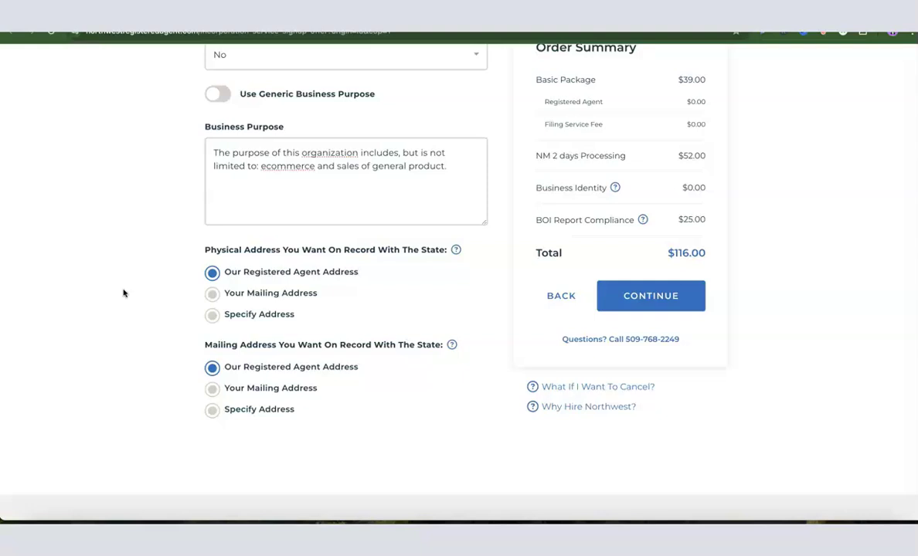
scroll(147, 309, "up", 5)
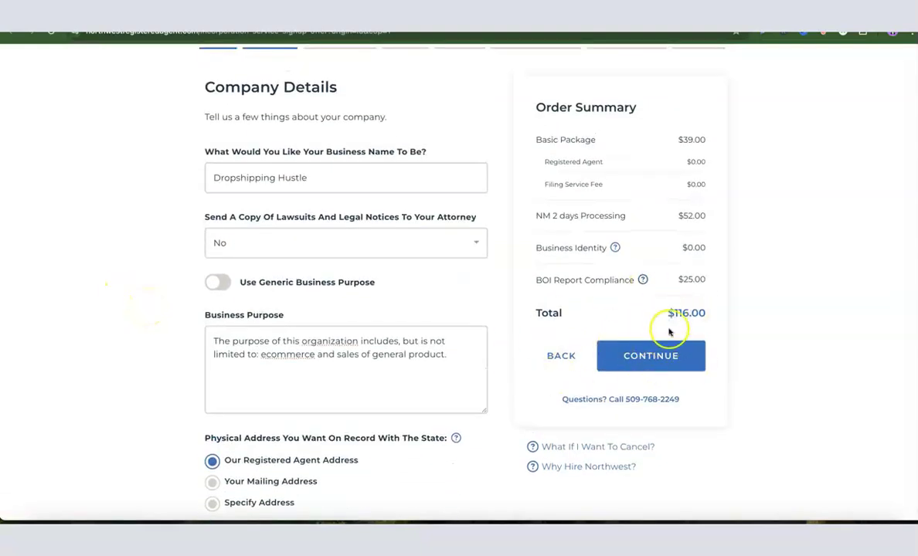
scroll(653, 340, "down", 1)
left_click(648, 349)
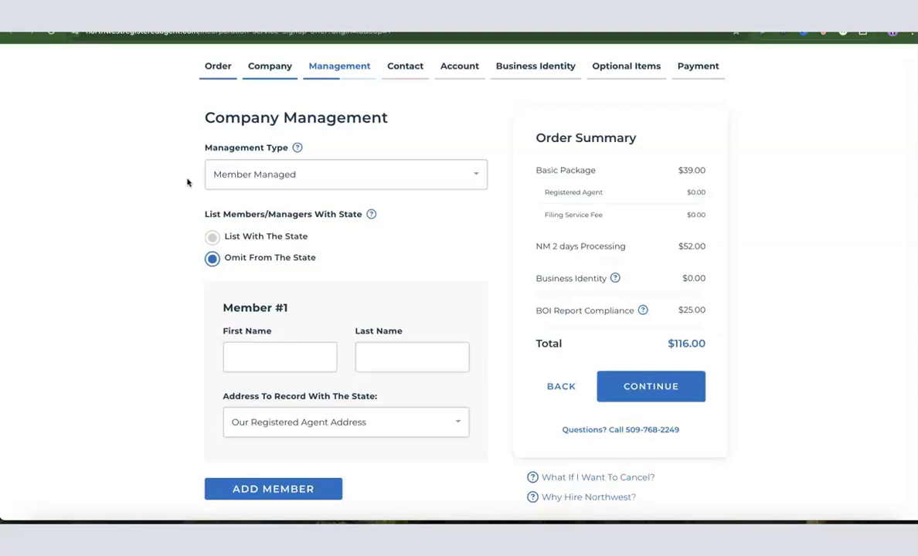
- Choose Member Managed as the management type and keep the members omitted from the state record
left_click(254, 175)
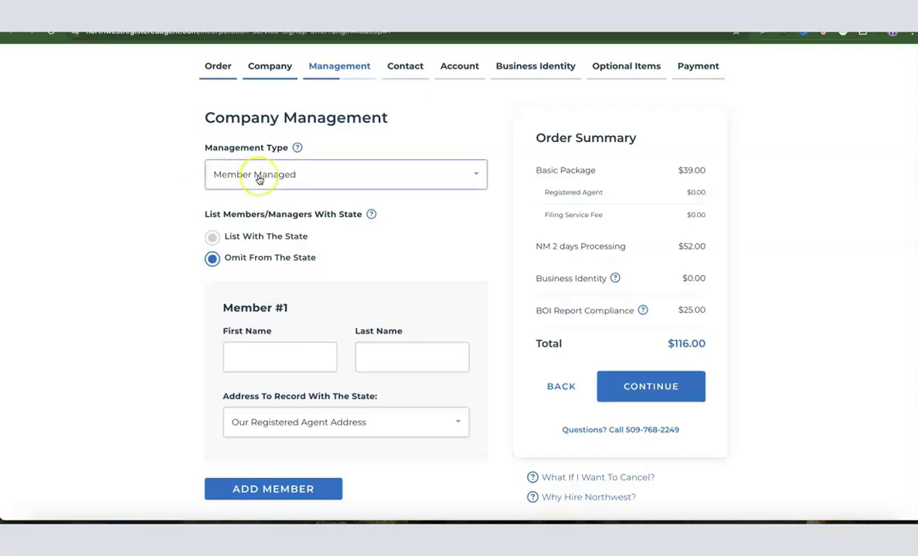
left_click(257, 175)
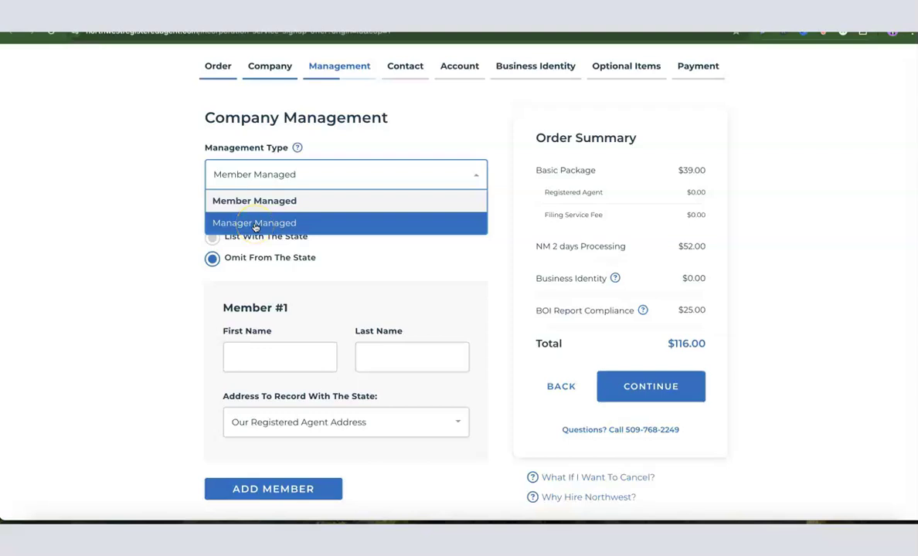
left_click(241, 201)
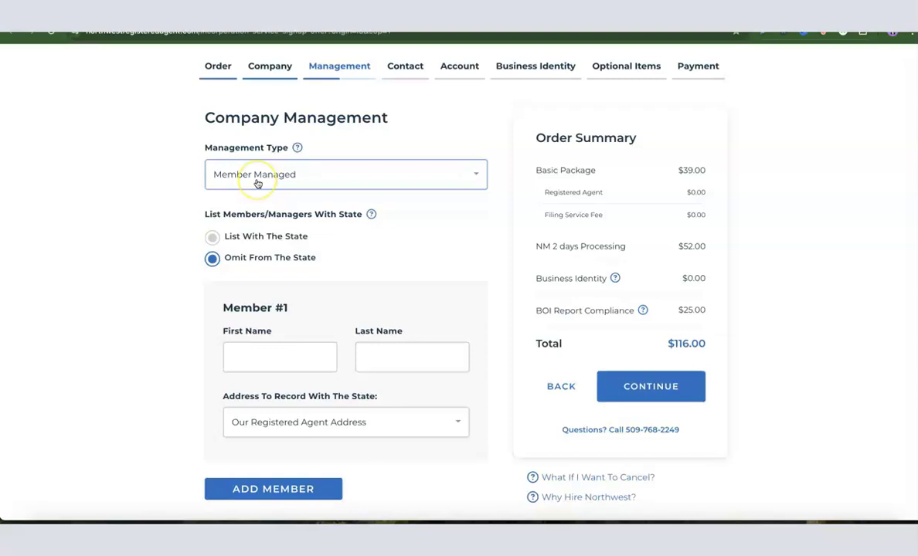
left_click(193, 260)
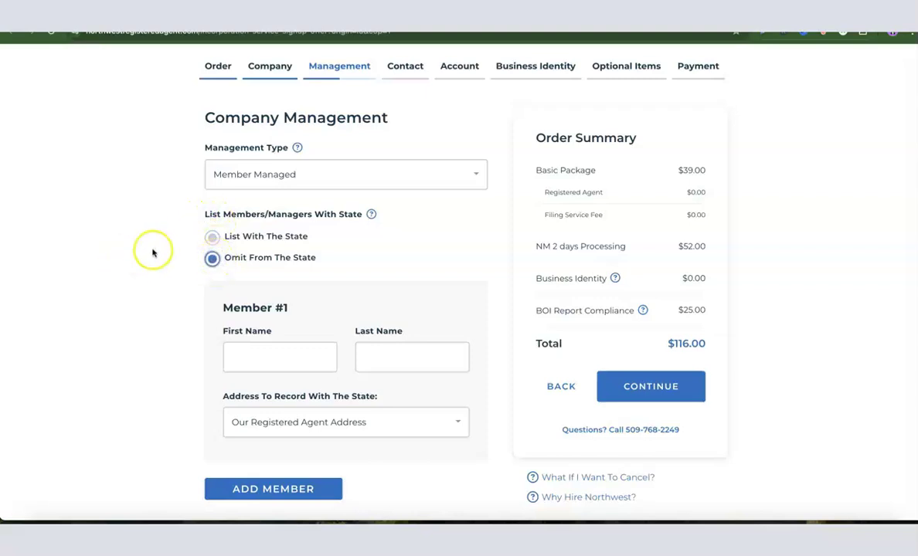
- Enter the first and last name of Member #1, keeping the registered agent address as the address on record
scroll(154, 254, "down", 1)
left_click(261, 349)
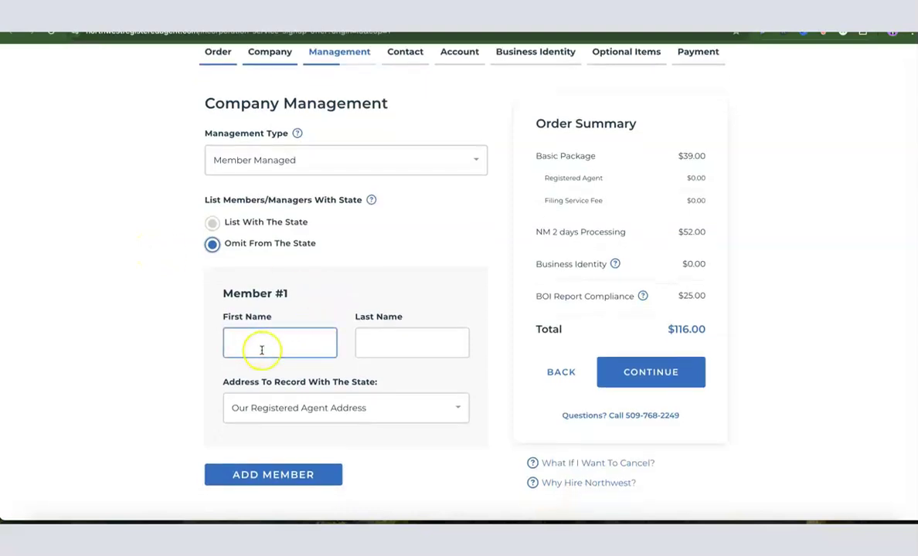
left_click(424, 343)
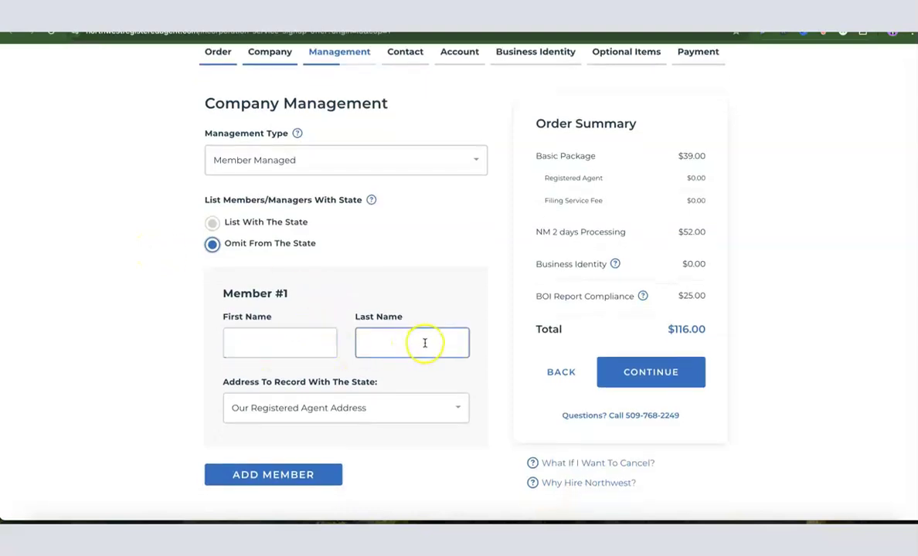
left_click(266, 353)
left_click(409, 350)
scroll(400, 348, "down", 1)
left_click(334, 351)
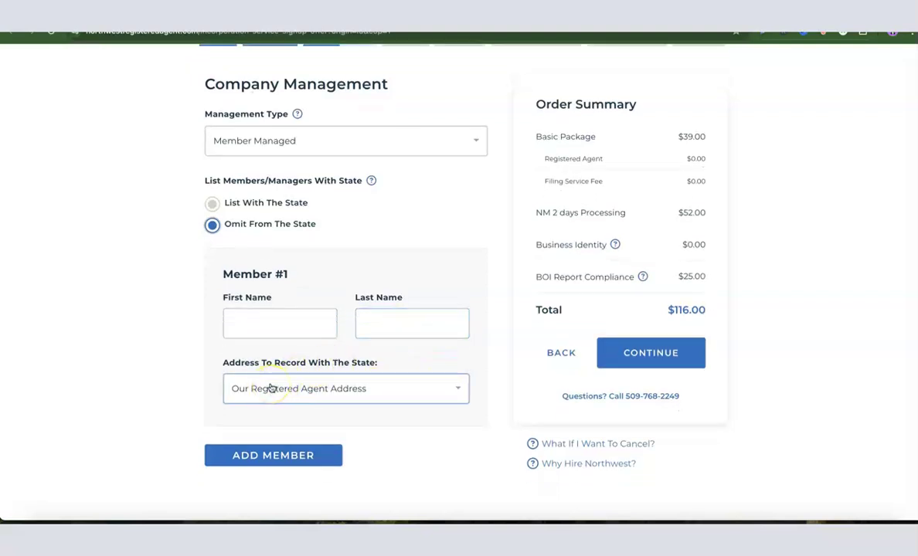
left_click(289, 393)
left_click(297, 332)
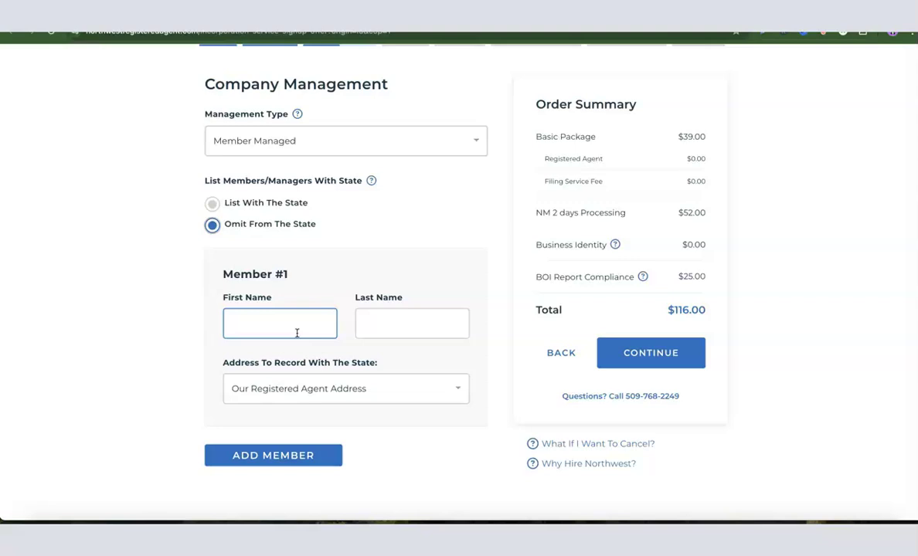
left_click(300, 400)
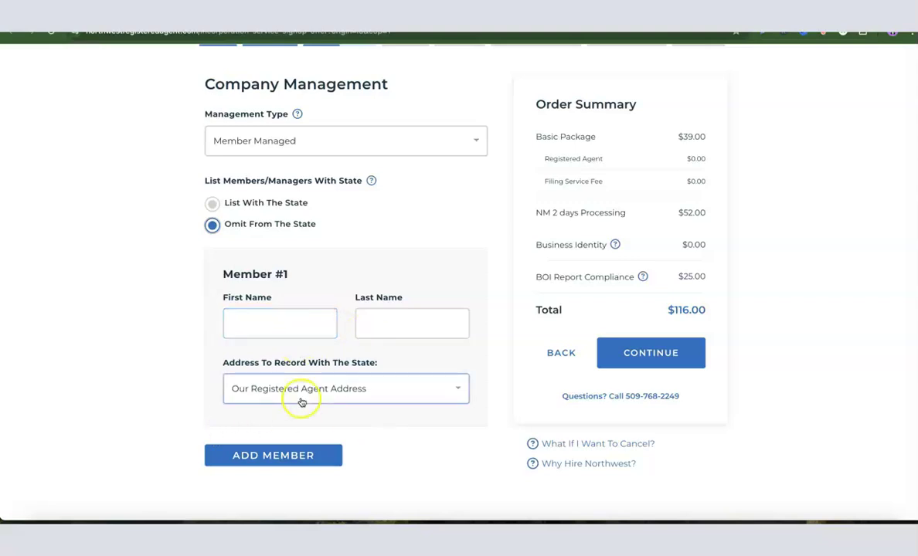
scroll(332, 391, "down", 2)
scroll(332, 391, "down", 2)
scroll(330, 389, "up", 7)
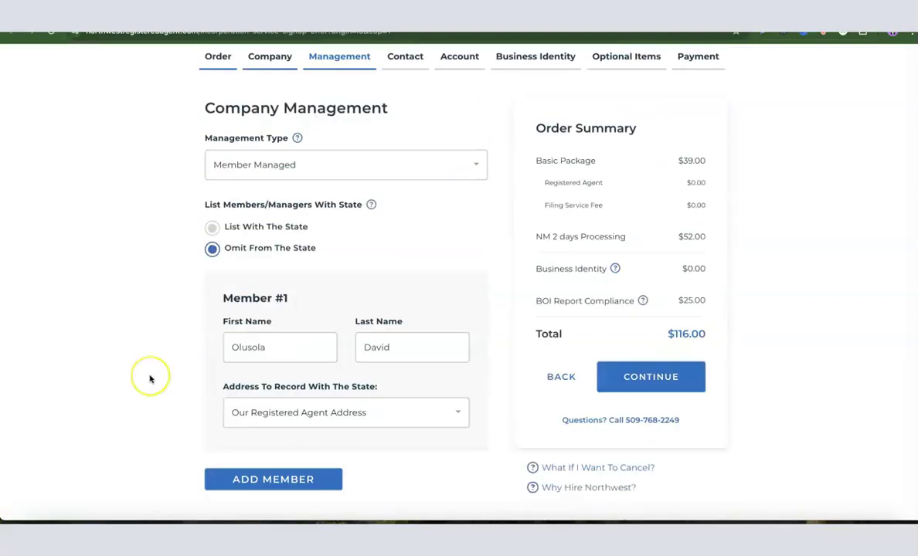
scroll(151, 377, "down", 1)
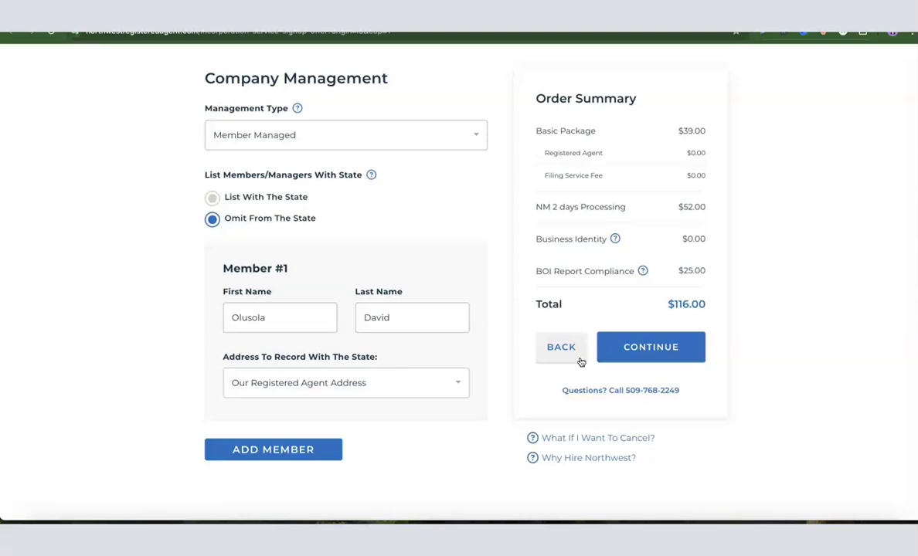
left_click(456, 381)
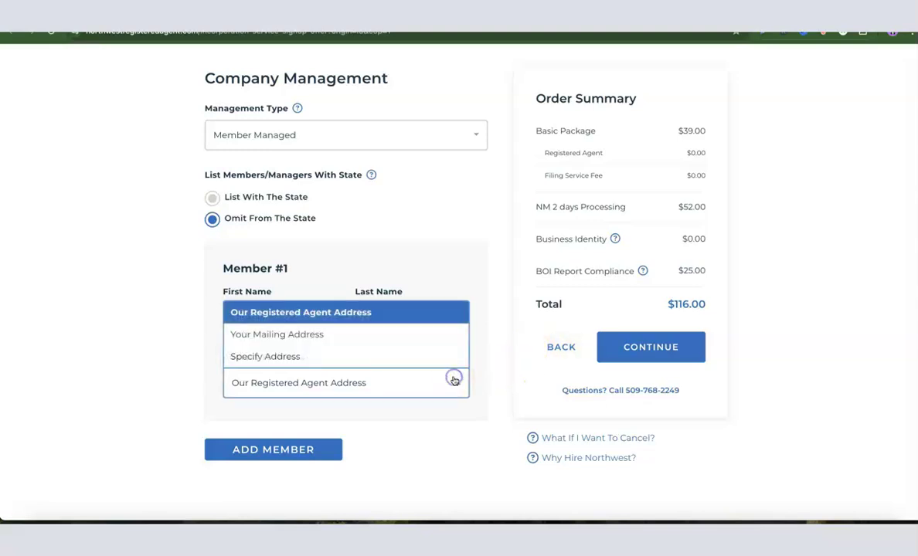
left_click(299, 361)
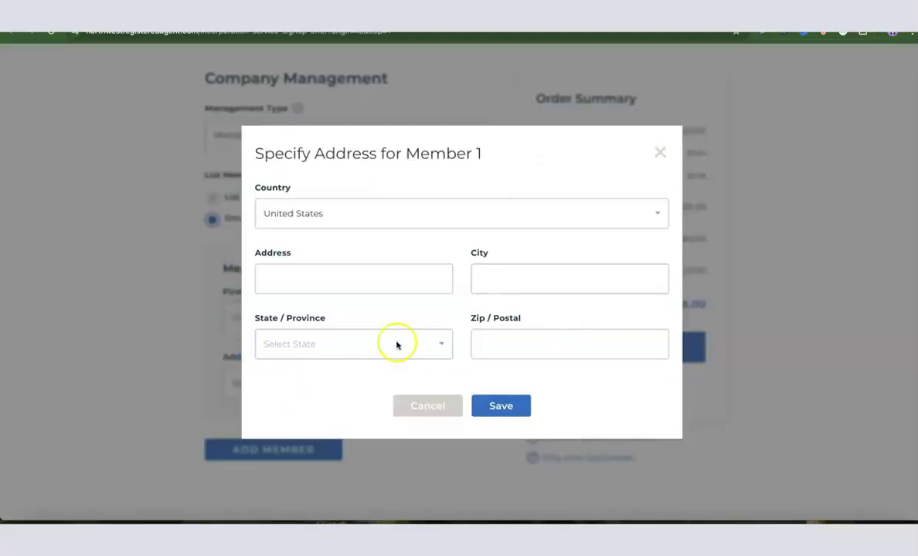
left_click(433, 277)
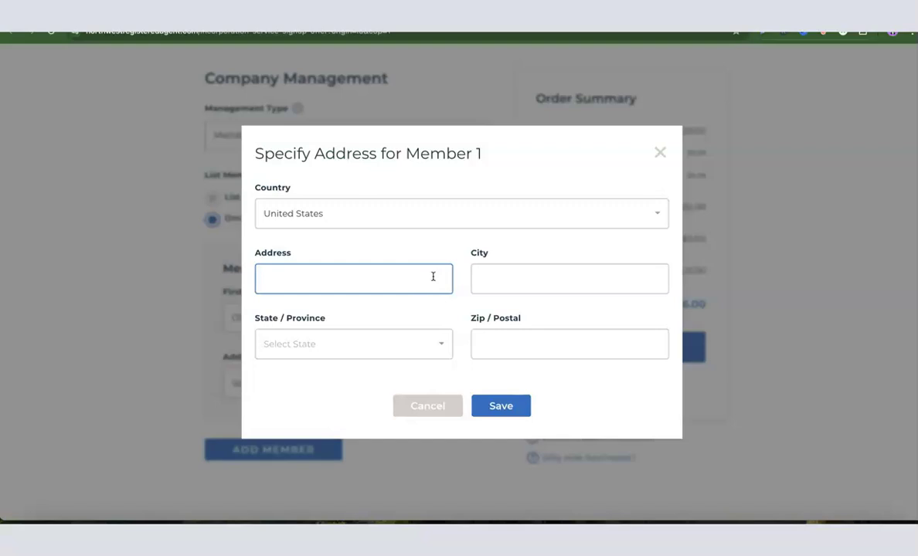
left_click(660, 152)
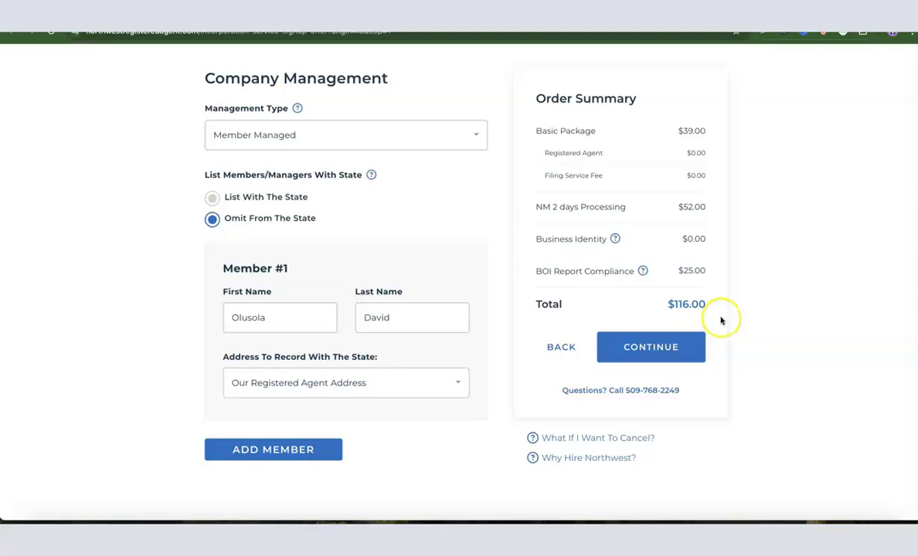
- Continue to the contact details and go through the name, phone number, country, mailing address, city, state and zip fields
left_click(650, 349)
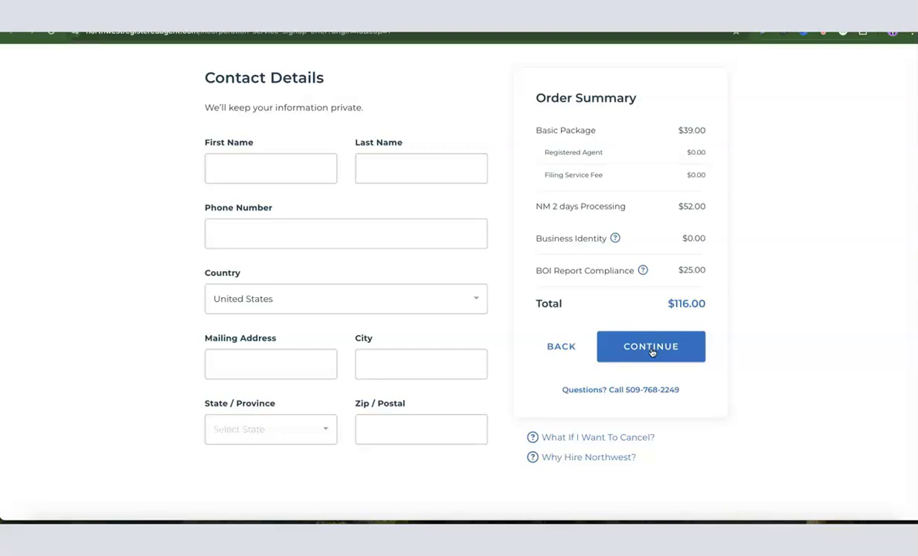
left_click(229, 170)
left_click(264, 165)
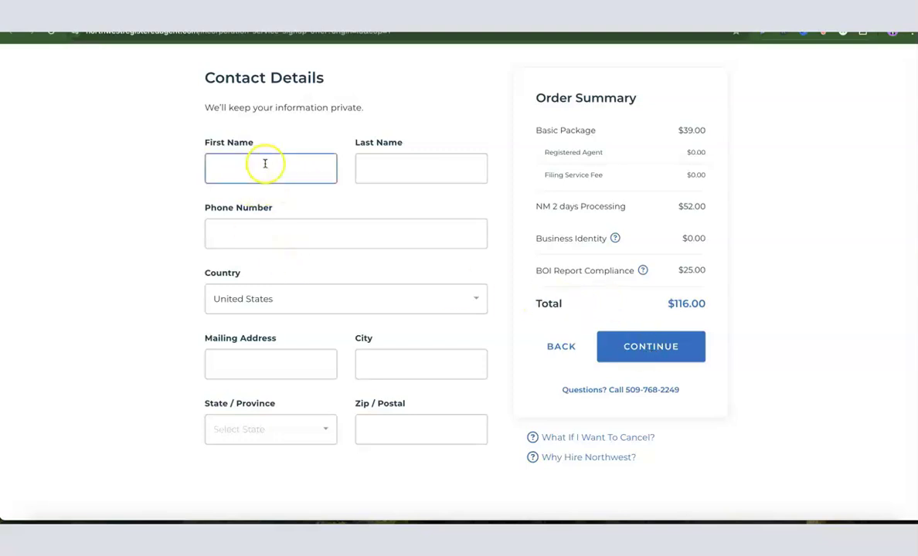
left_click(426, 175)
left_click(293, 229)
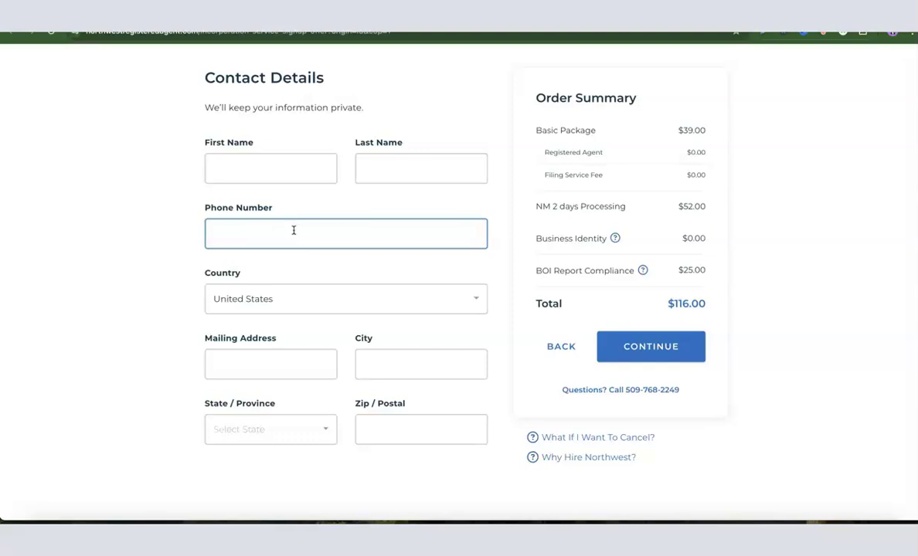
left_click(283, 235)
left_click(255, 305)
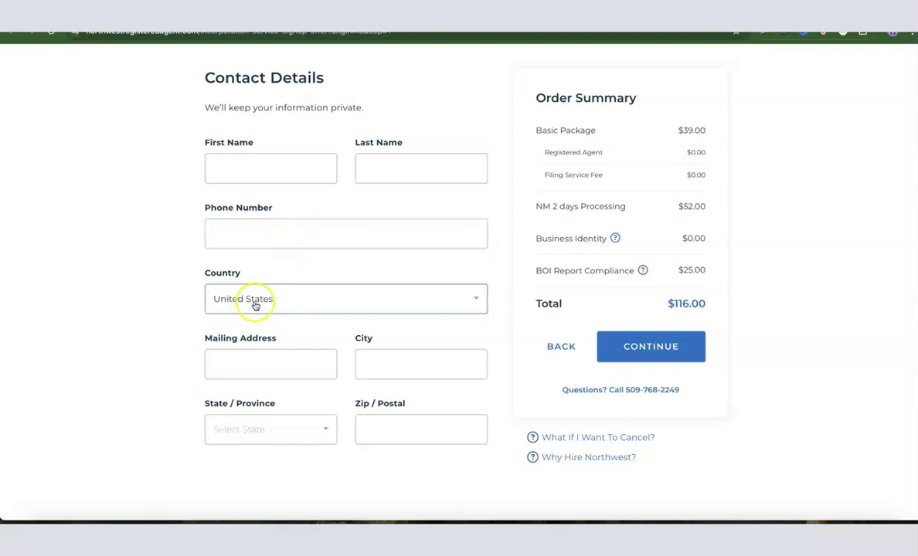
left_click(256, 359)
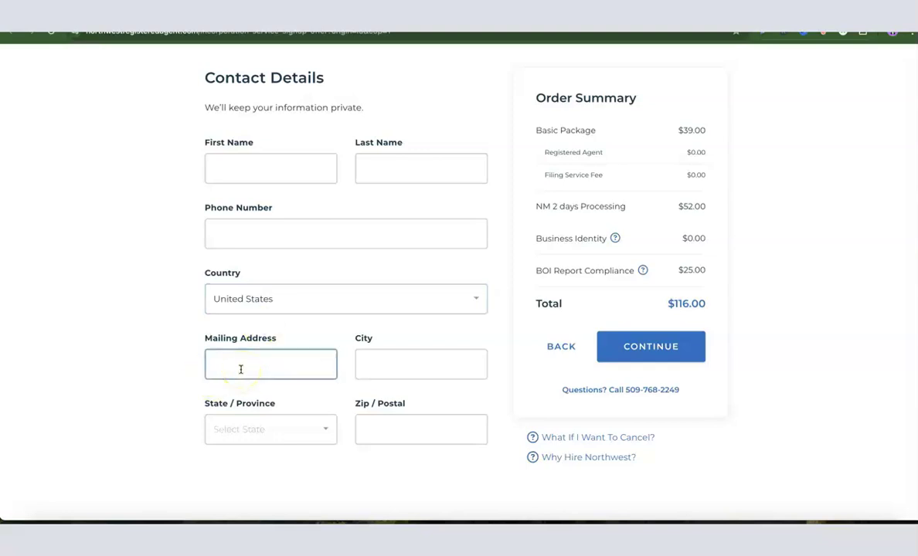
left_click(393, 375)
left_click(275, 434)
left_click(397, 435)
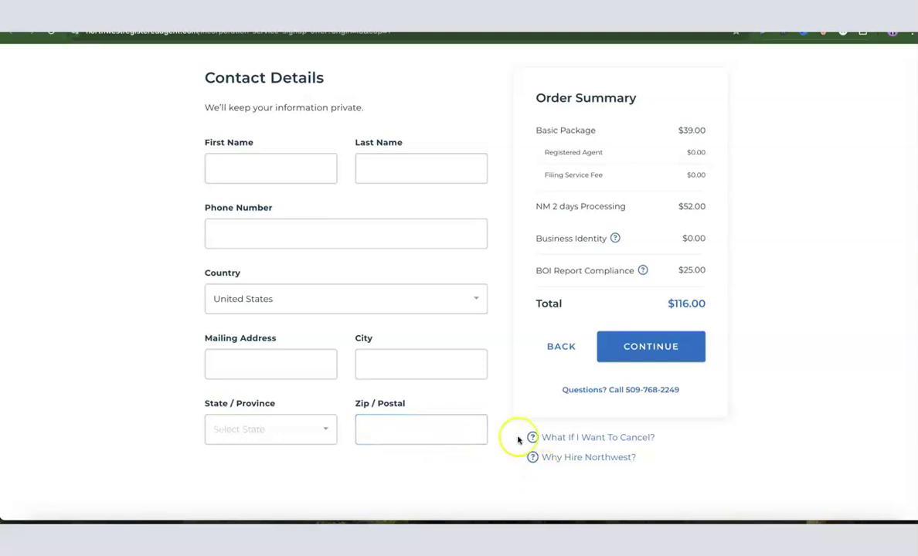
- Continue from the contact details to the account setup and enter the account's email address
left_click(656, 353)
left_click(270, 241)
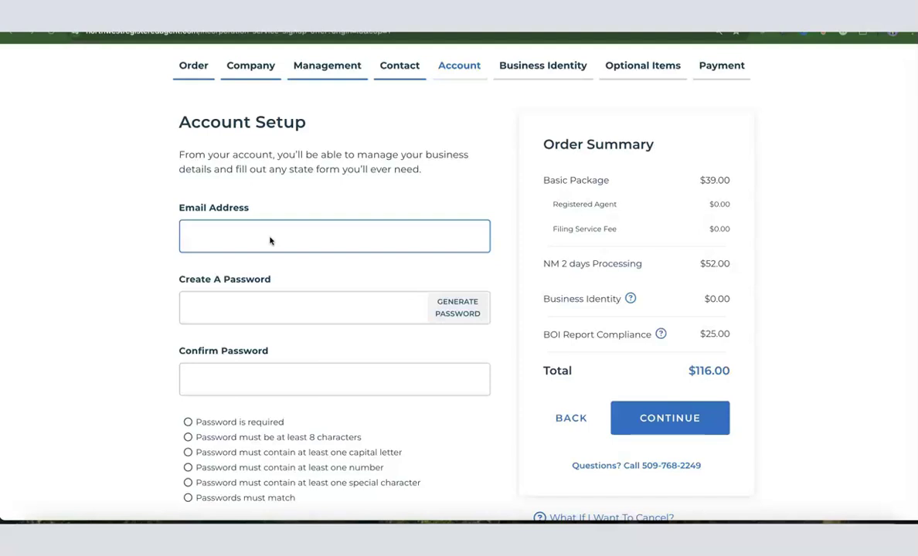
left_click(216, 236)
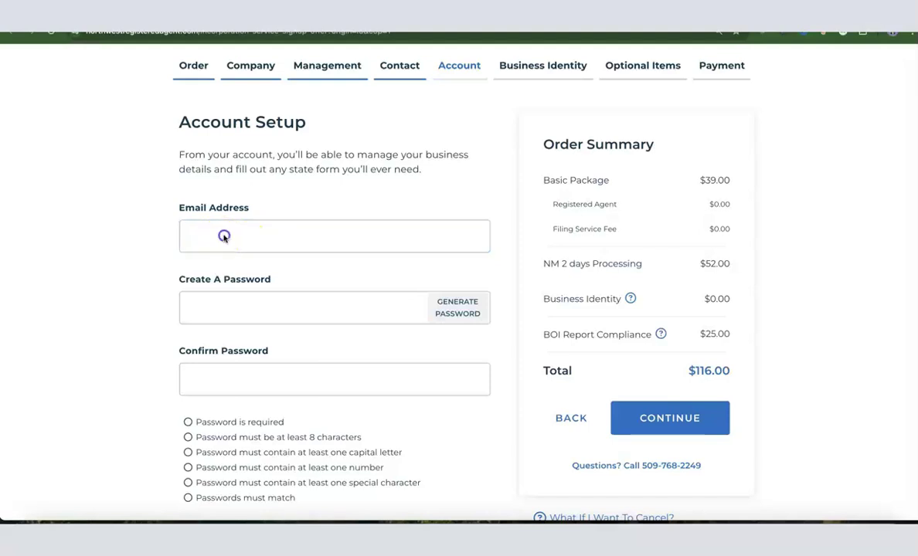
key("ctrl+v")
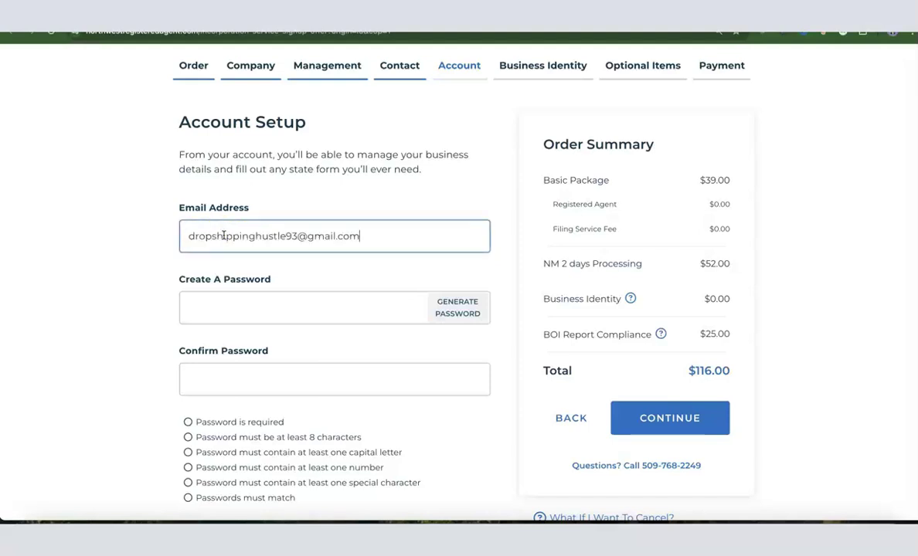
- Generate a password for the new account, filling both password fields, and copy it
left_click(230, 320)
left_click(352, 311)
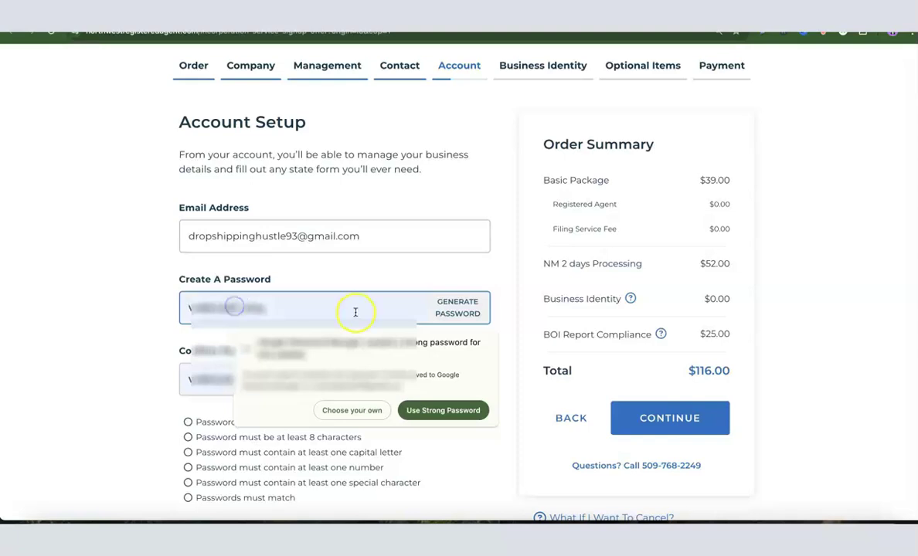
left_click(450, 312)
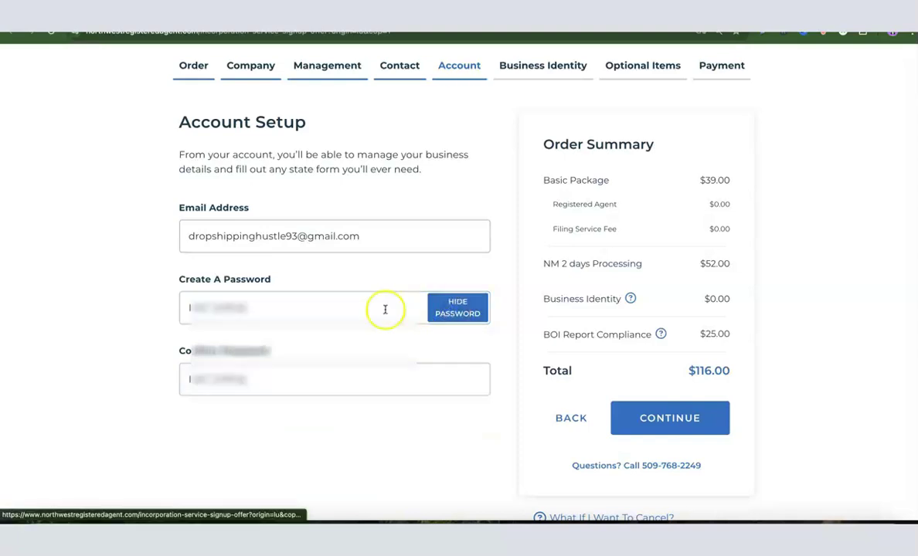
right_click(299, 306)
left_click(317, 262)
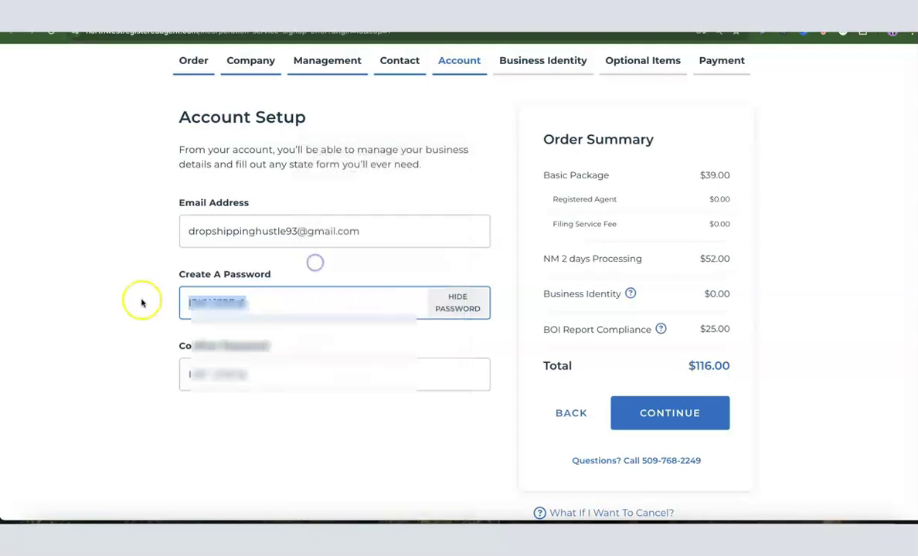
left_click(139, 300)
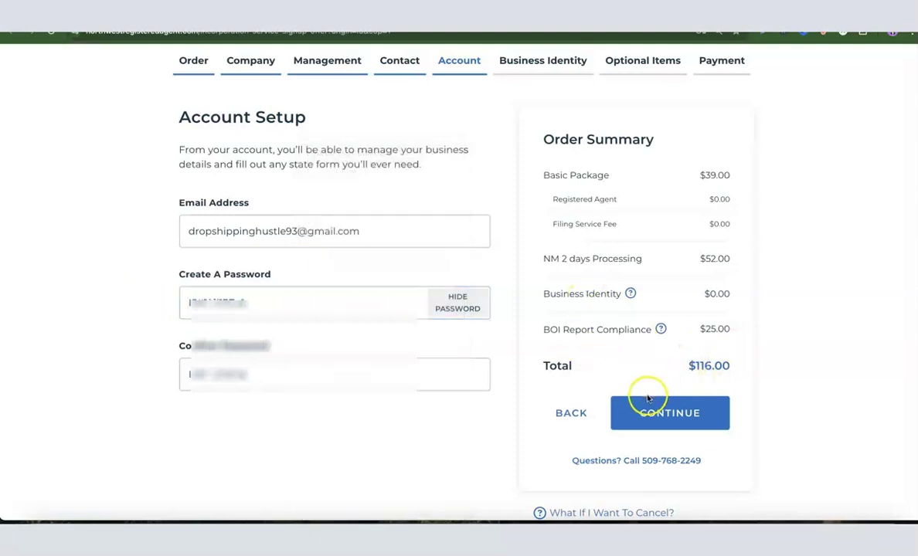
- Continue to Business Identity and turn off the Free 90 Day Trials
left_click(670, 413)
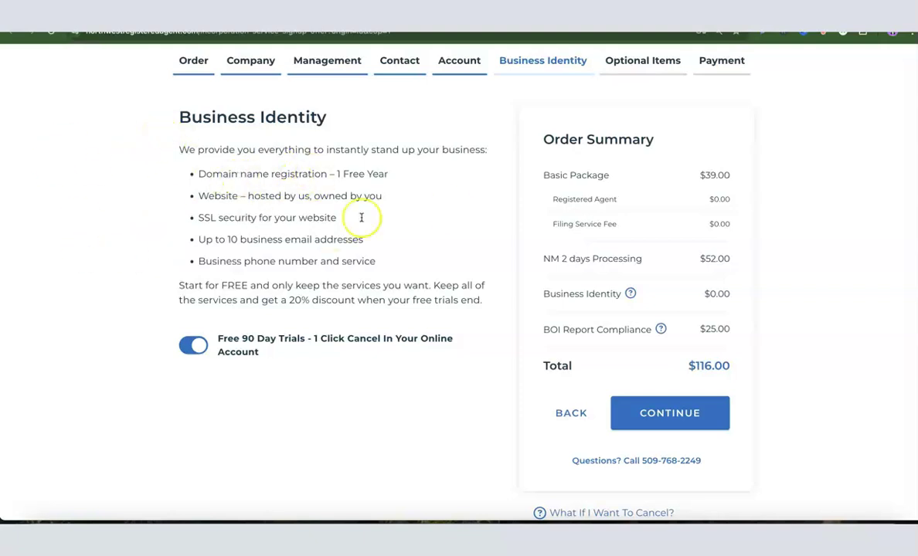
left_click(199, 346)
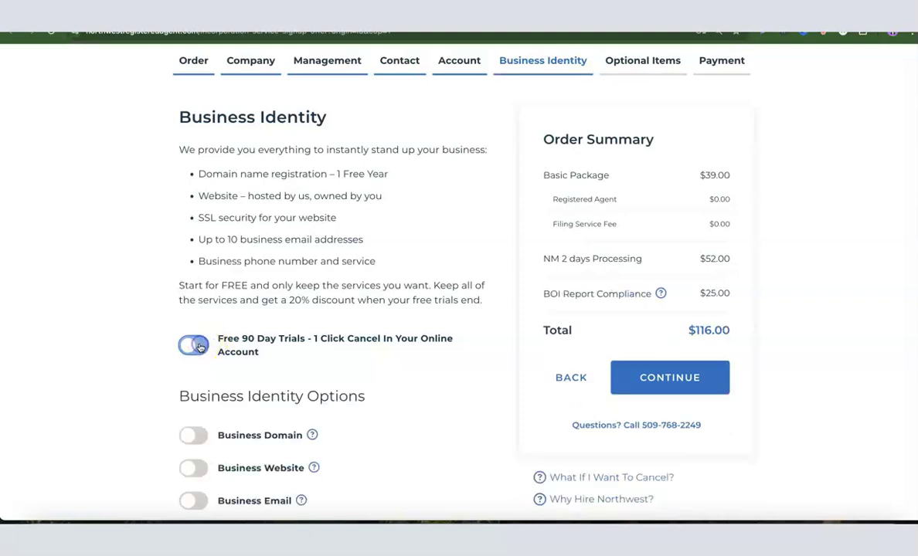
- Review the Business Identity options, leave domain, website, email and phone service off, and continue to the optional items
scroll(373, 261, "down", 1)
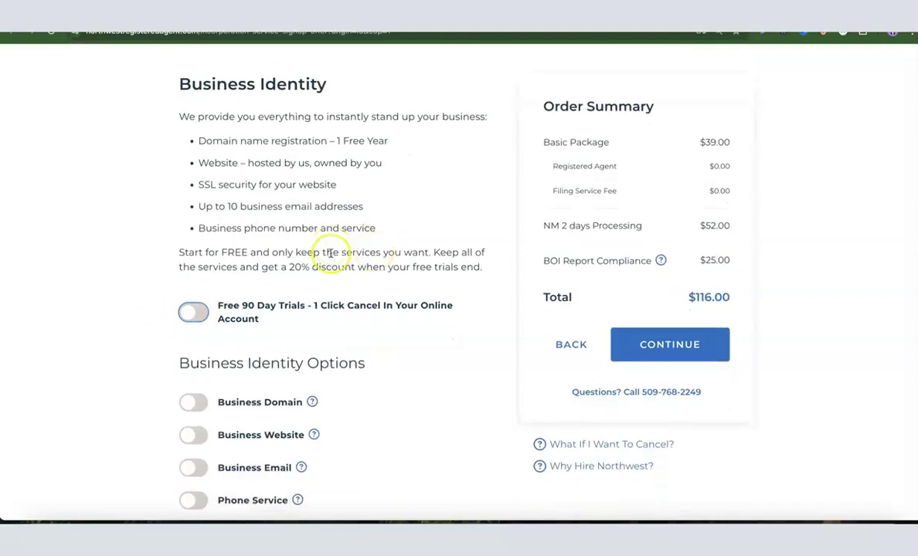
scroll(333, 256, "down", 2)
scroll(260, 200, "up", 2)
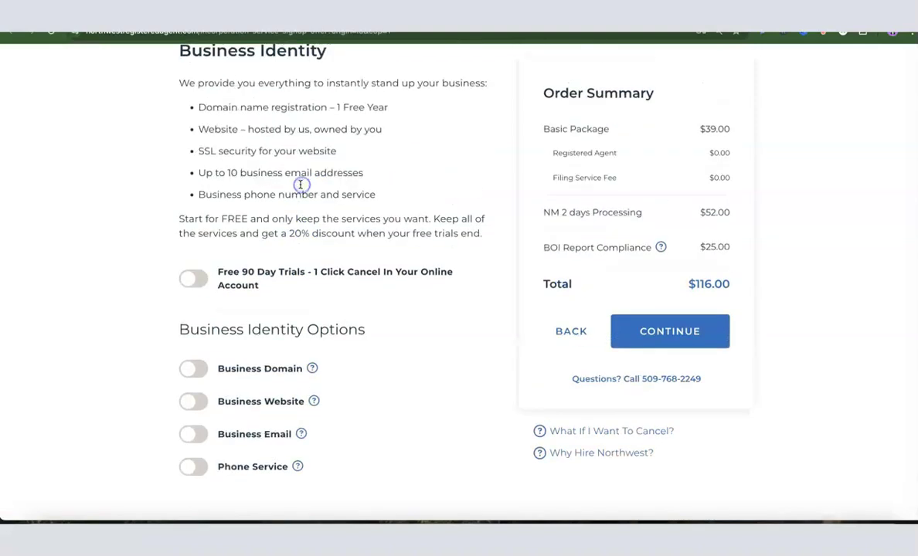
scroll(272, 172, "down", 3)
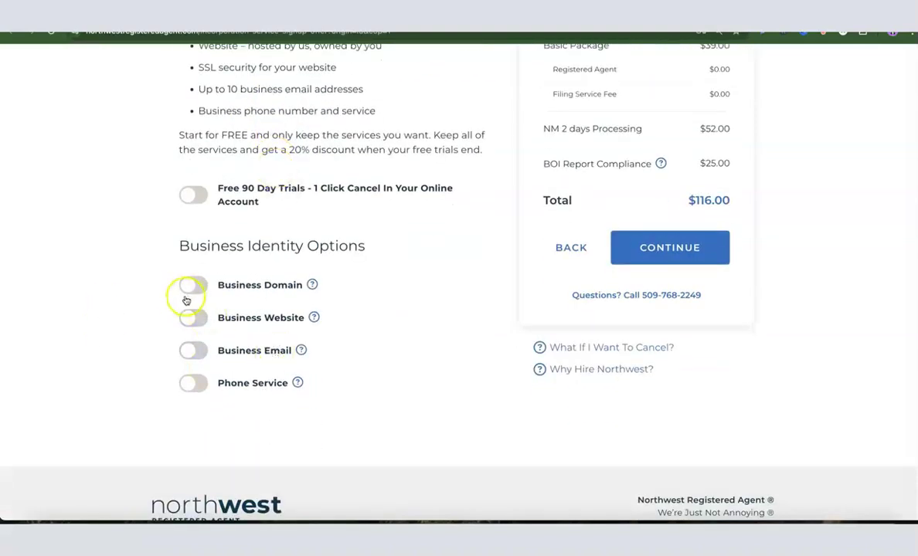
left_click(242, 284)
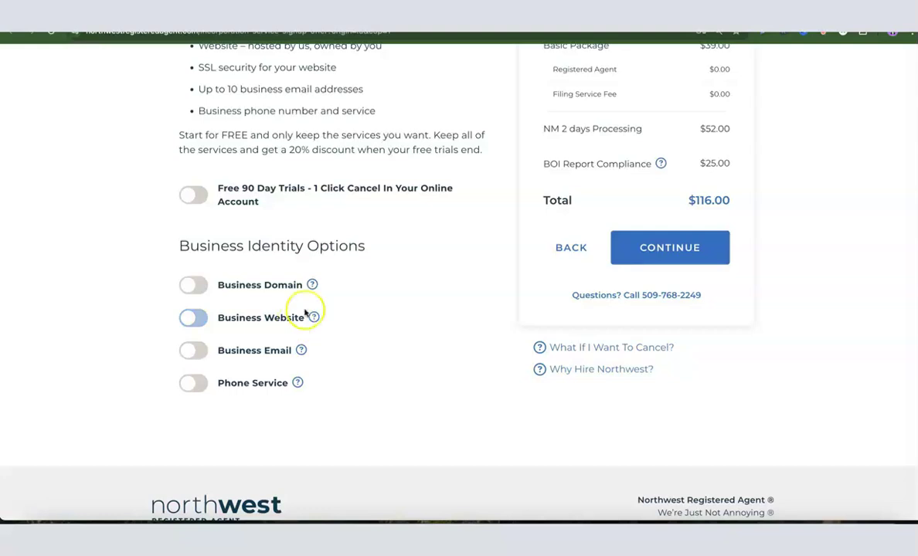
scroll(263, 301, "up", 1)
scroll(263, 301, "up", 3)
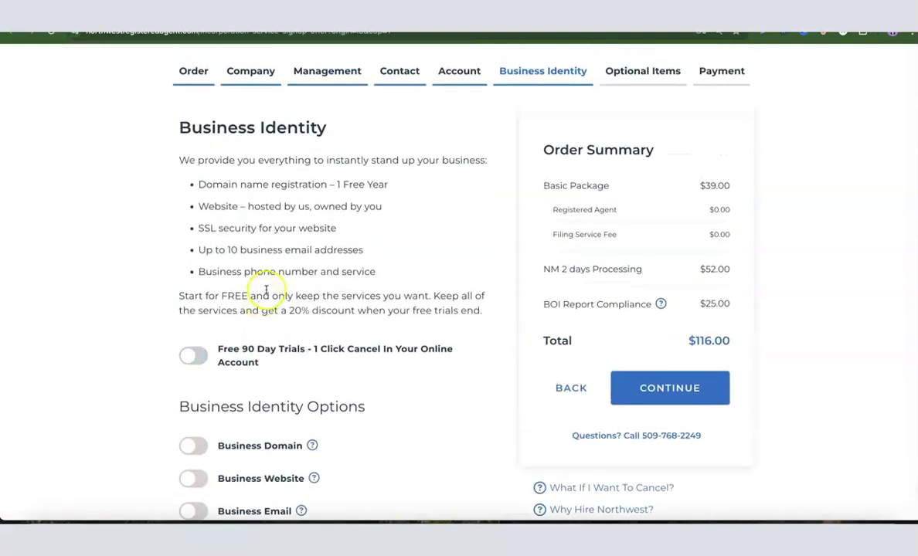
scroll(266, 287, "down", 1)
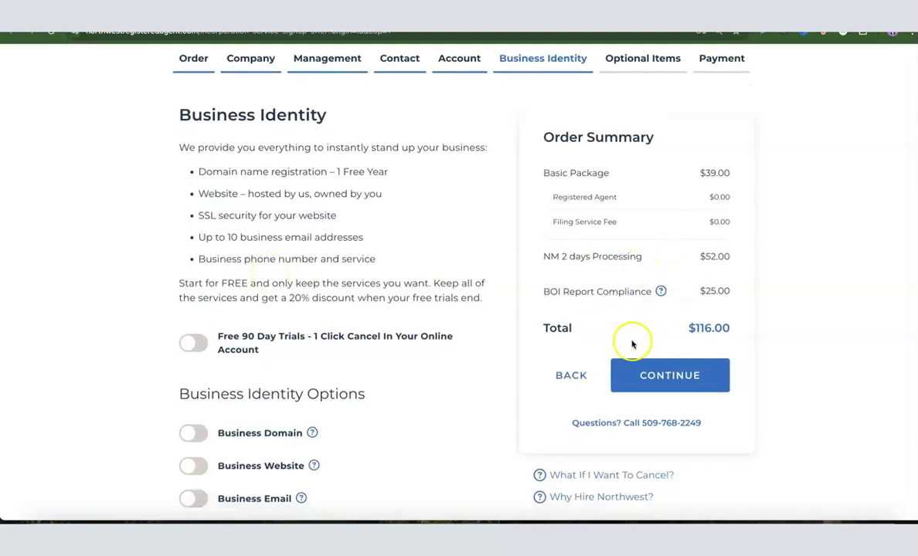
left_click(649, 376)
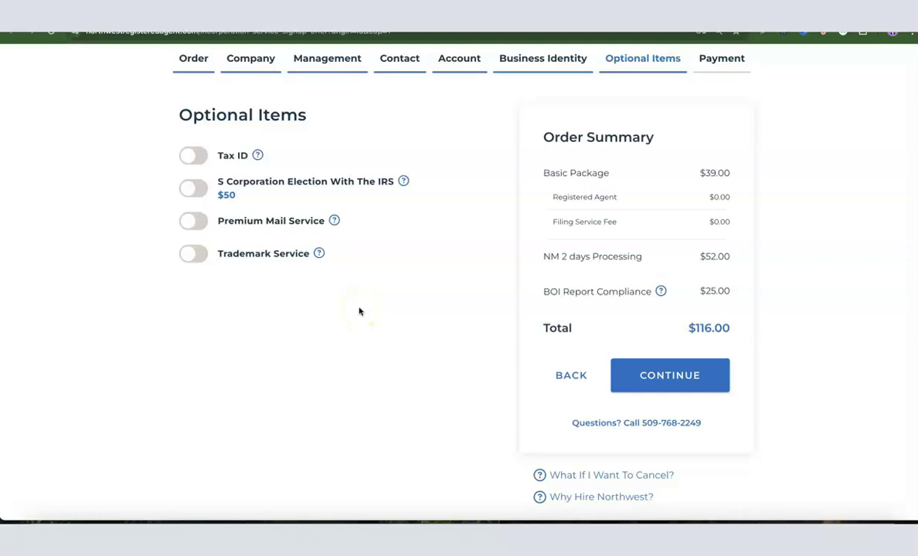
- Add the Tax ID service with the $200 "Do NOT Have Social Security Number" option
scroll(359, 311, "up", 1)
left_click(191, 191)
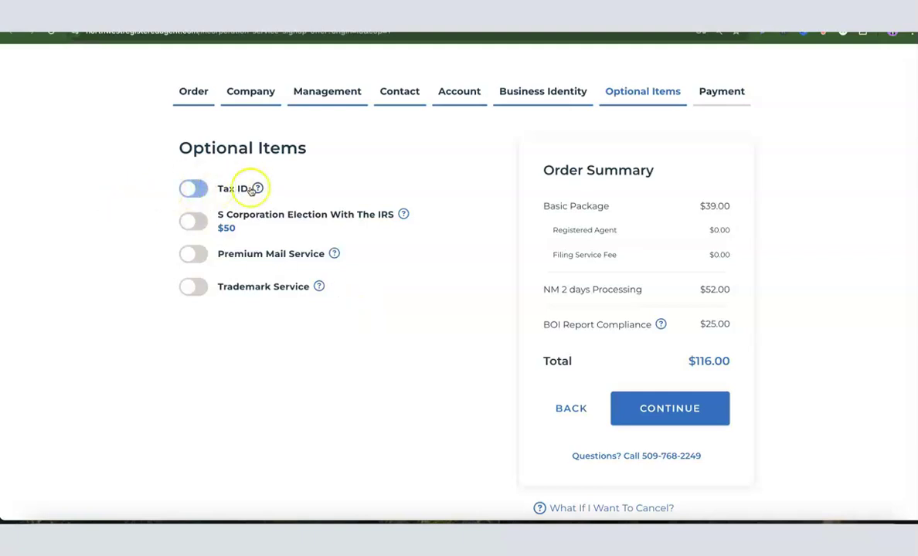
left_click(190, 189)
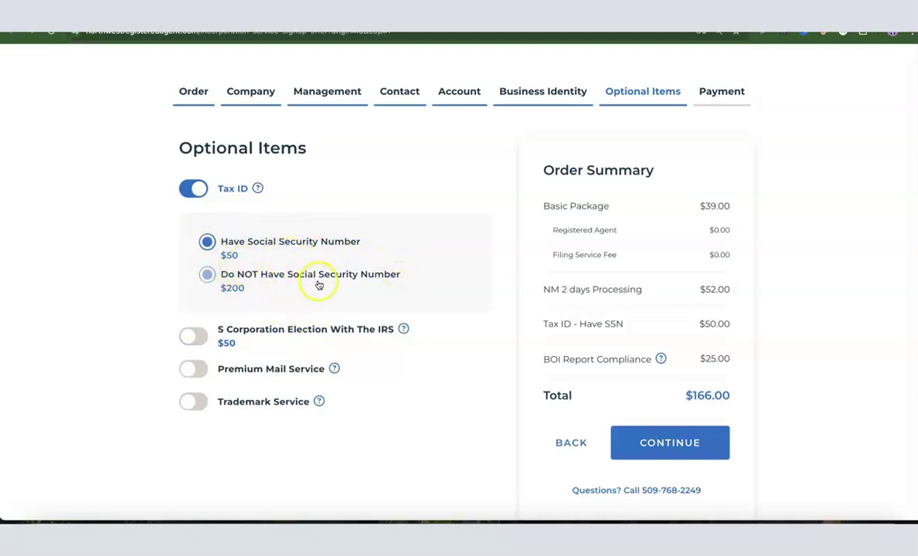
left_click(304, 231)
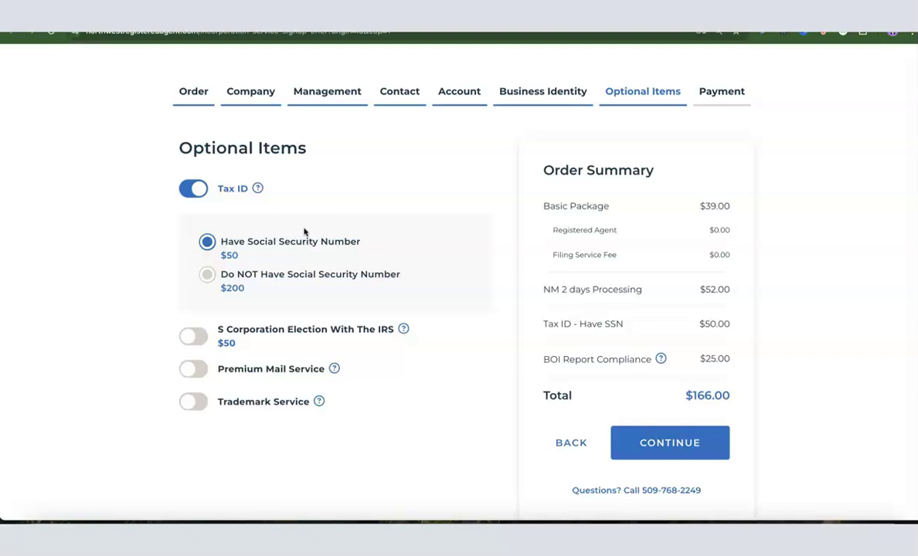
left_click(296, 240)
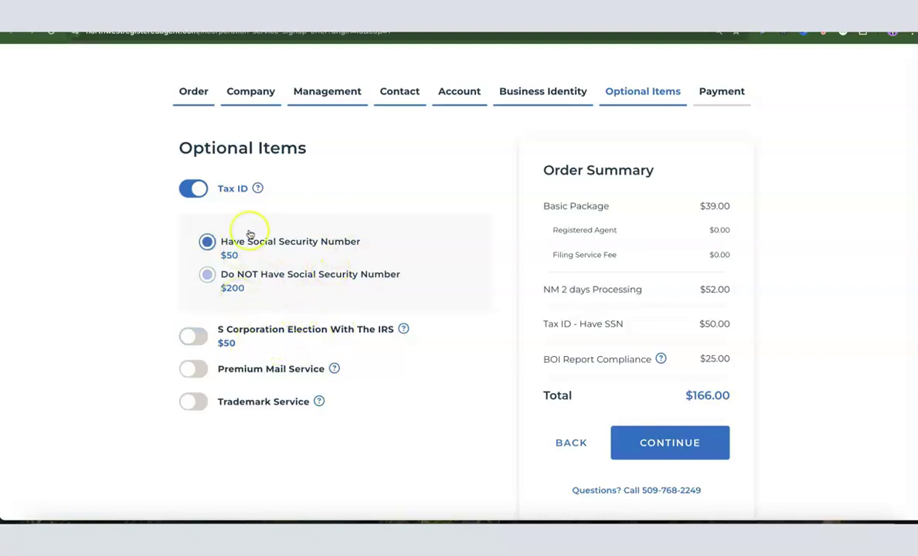
left_click(222, 279)
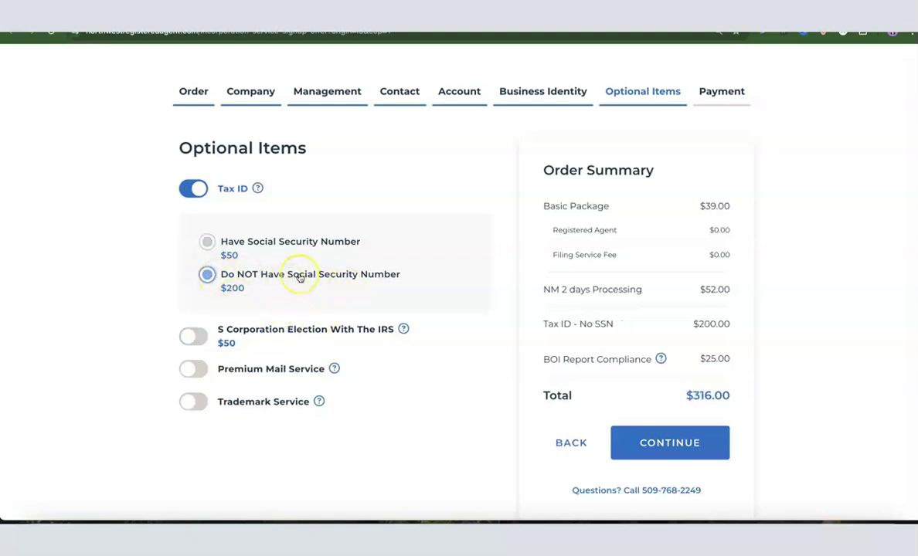
- Continue from the optional items to Payment and go through the name-on-card, card number and security code fields without filling them in
scroll(300, 277, "down", 1)
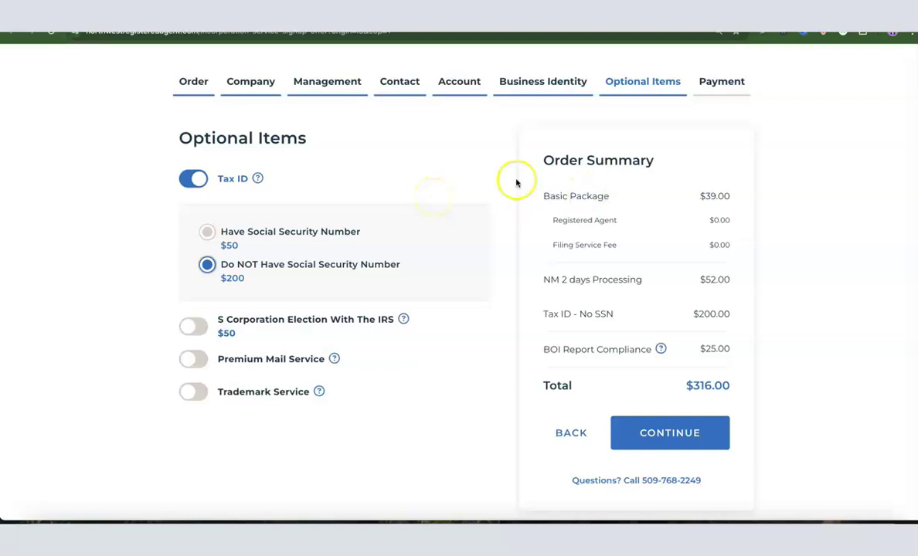
left_click(675, 438)
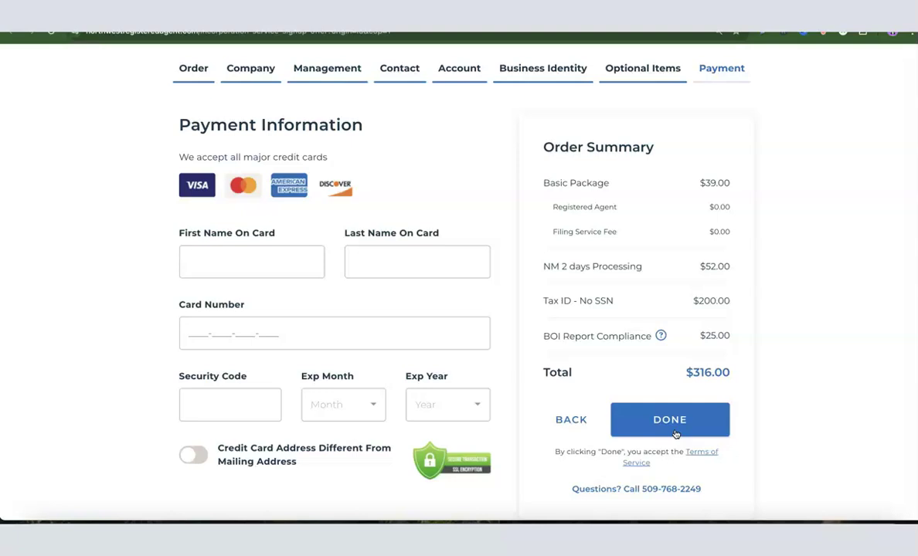
left_click(224, 256)
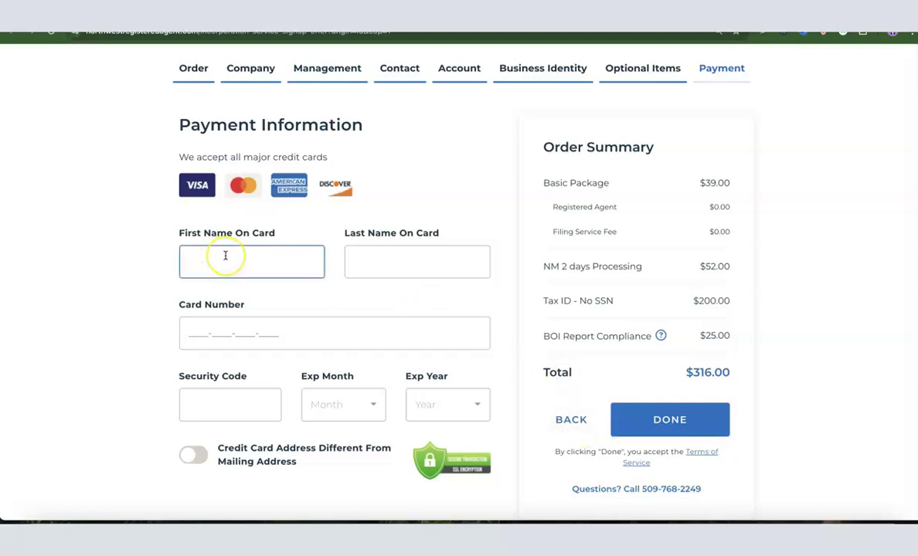
left_click(367, 270)
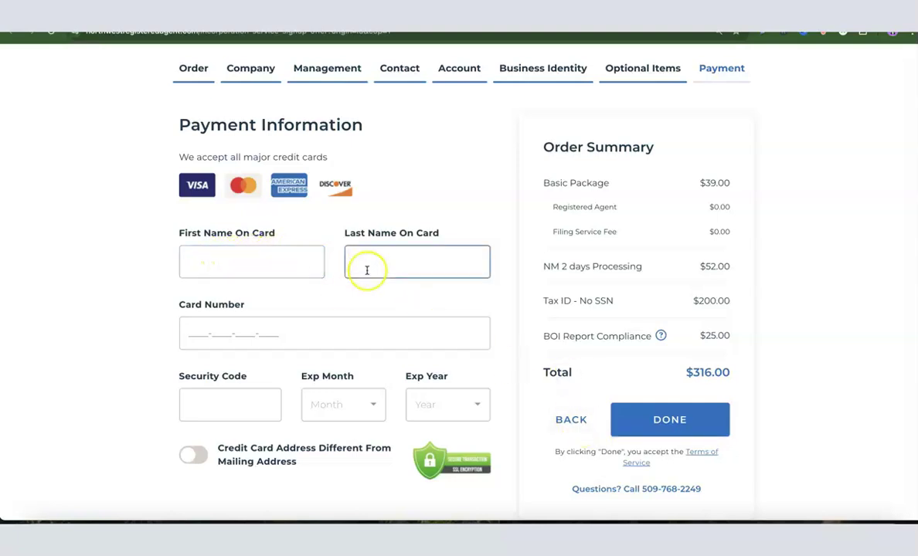
left_click(230, 340)
left_click(211, 401)
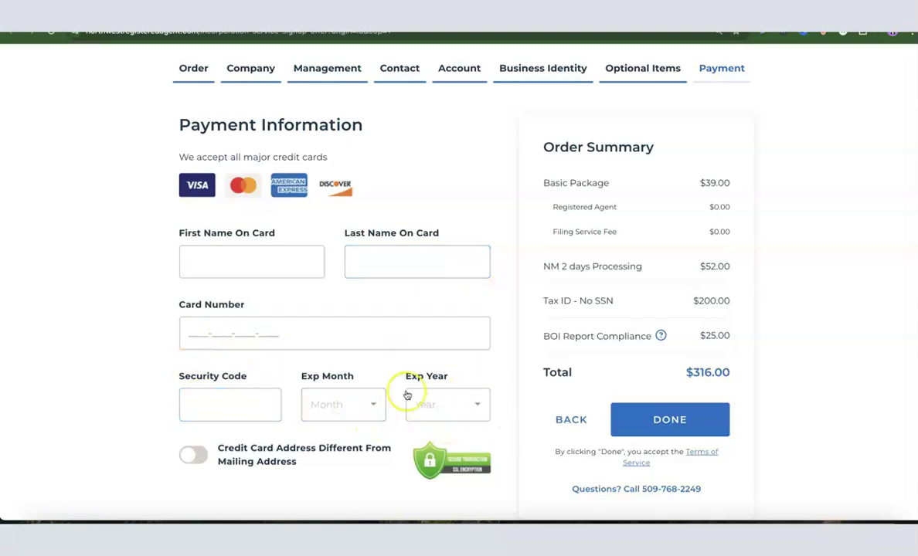
left_click(381, 342)
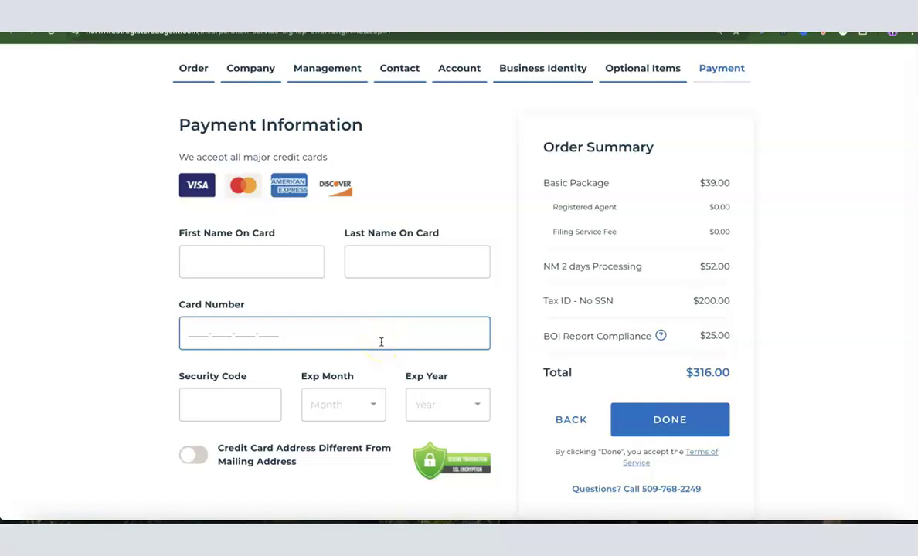
left_click(391, 354)
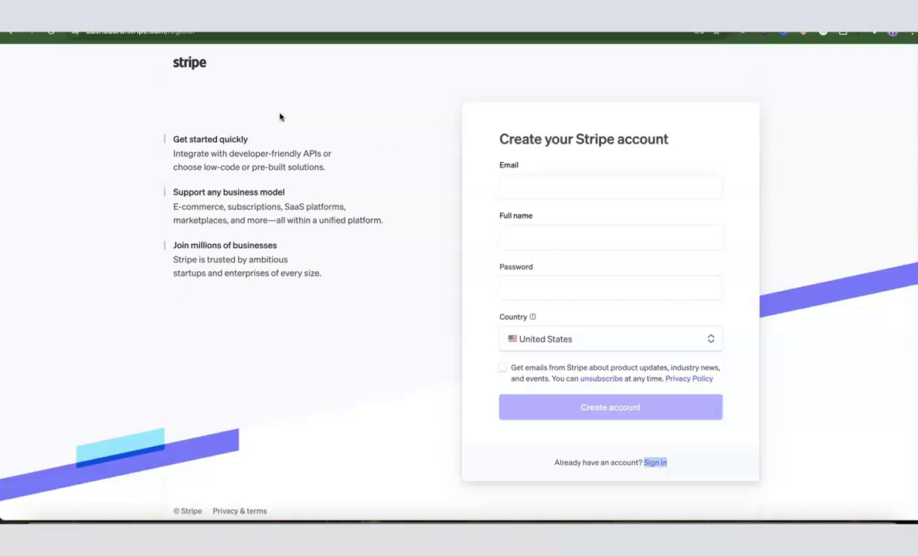
- Switch to Stripe and sign in to the existing account with the account e-mail and password instead of registering
left_click(516, 184)
left_click(510, 217)
left_click(607, 414)
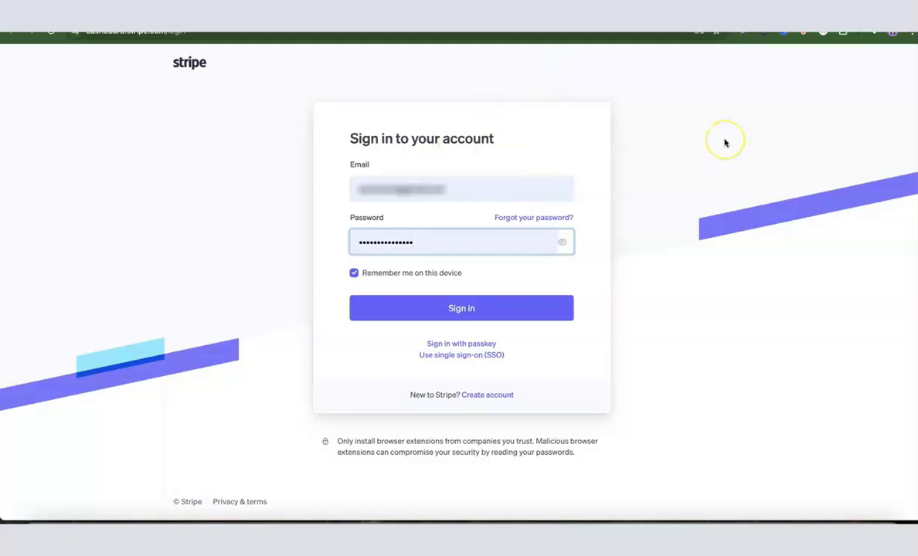
left_click(455, 311)
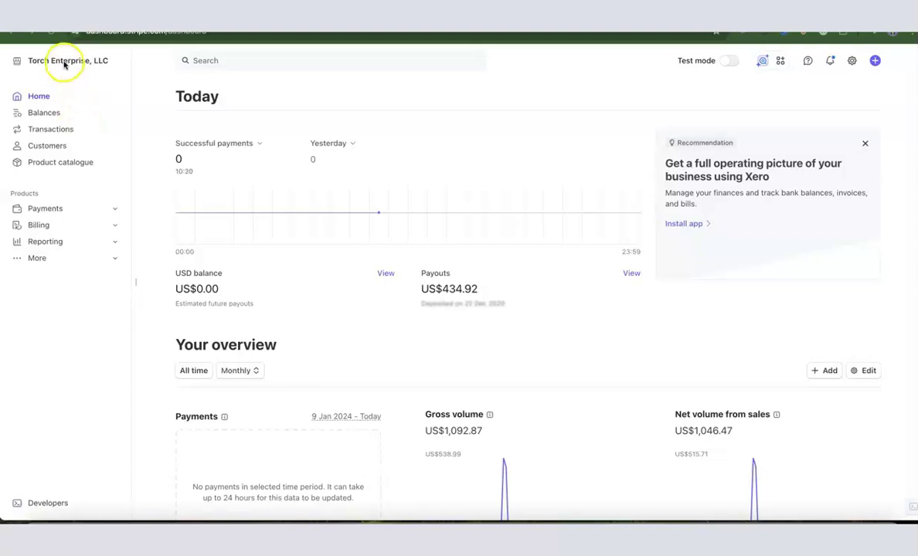
- Create an additional Stripe account named "Dropshipping Hustle" with United States as the country of operation
left_click(89, 61)
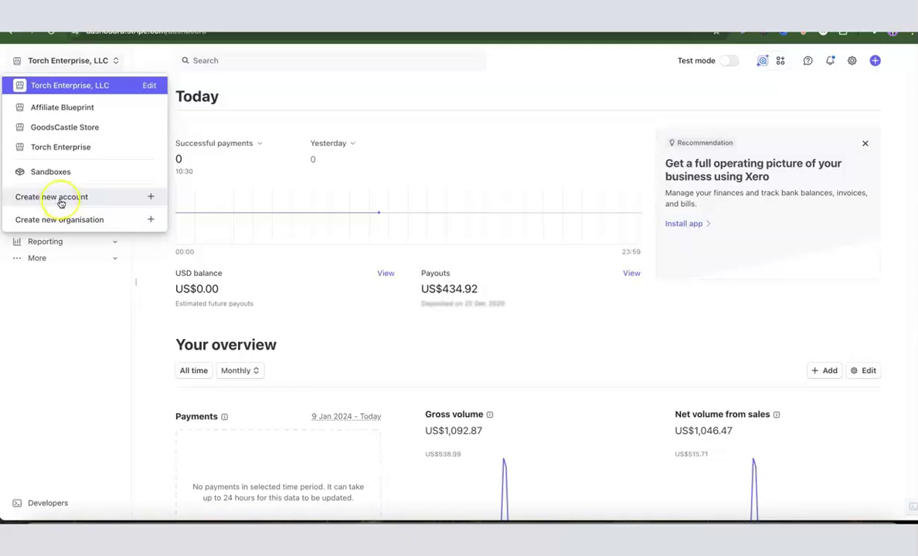
left_click(48, 198)
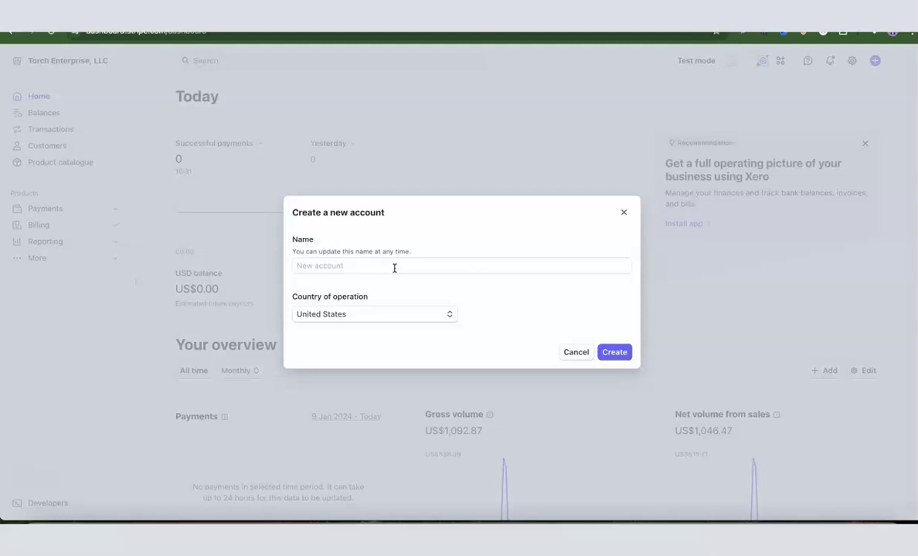
left_click(394, 268)
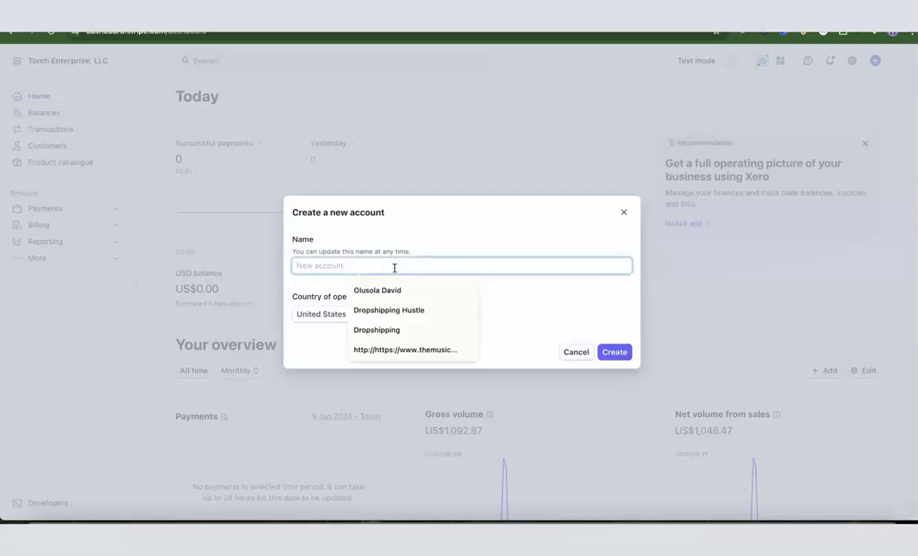
left_click(392, 310)
left_click(527, 272)
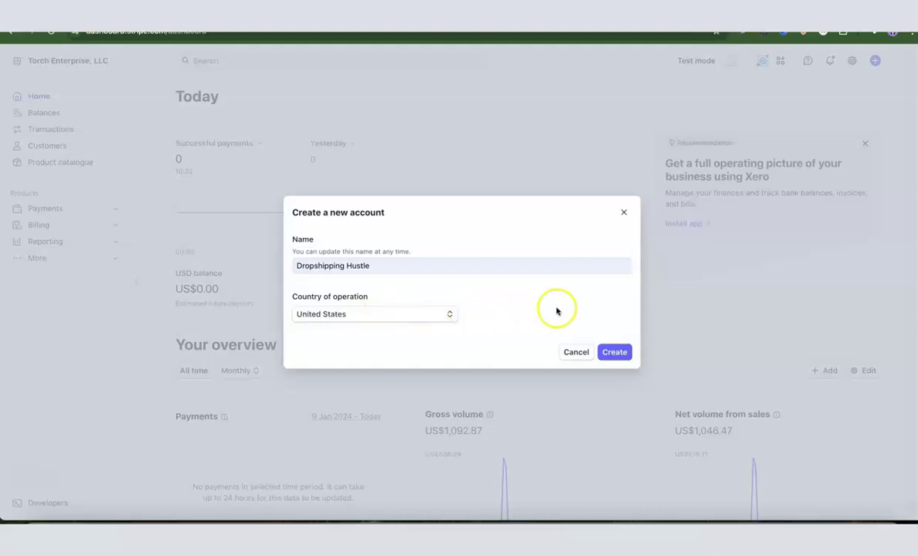
left_click(611, 354)
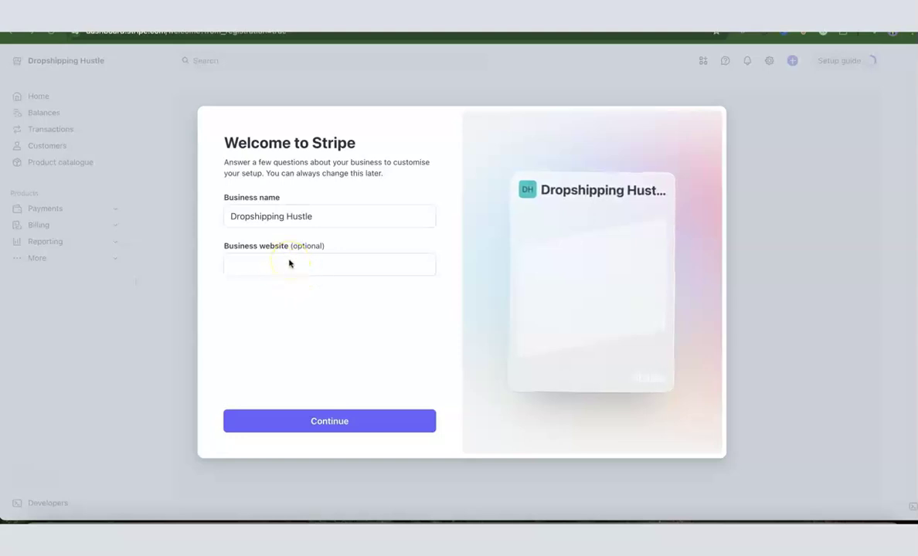
- Leave the optional business website blank, choose One-off payments as the starting feature and go to the dashboard
left_click(330, 420)
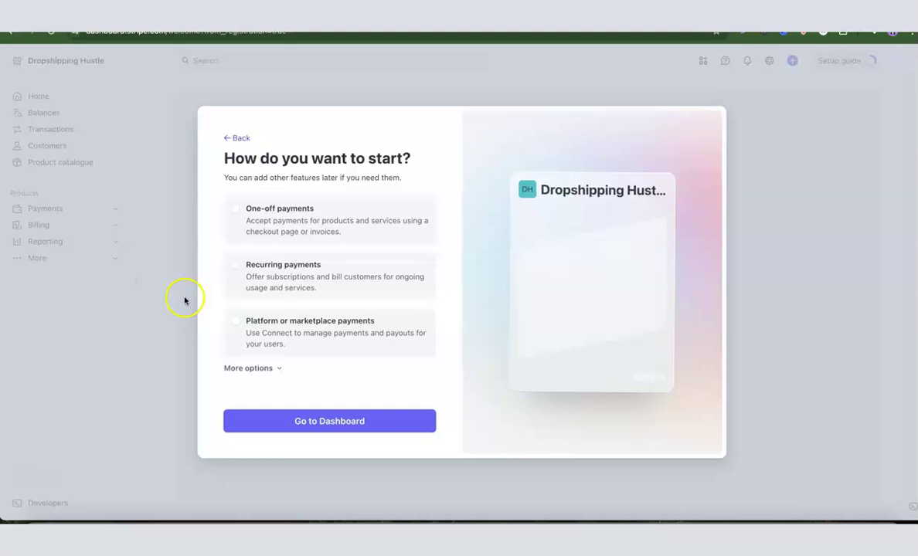
left_click(233, 209)
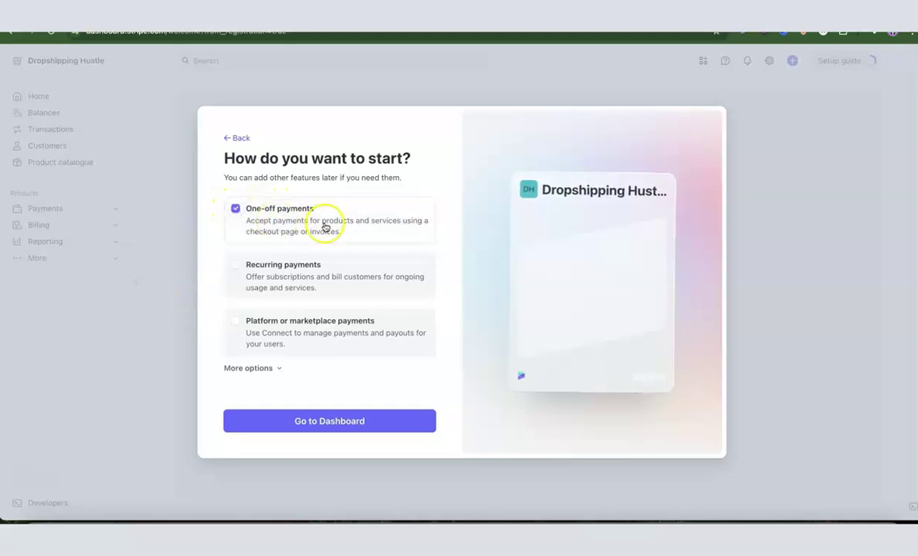
left_click(326, 424)
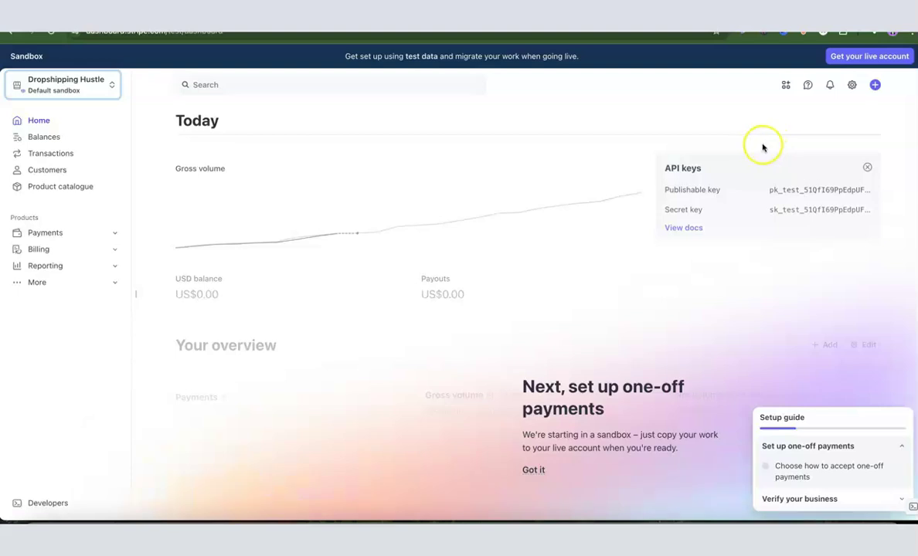
- Start getting the live account, set the business type to Company with the Single-member LLC structure, and continue to the business details
left_click(863, 60)
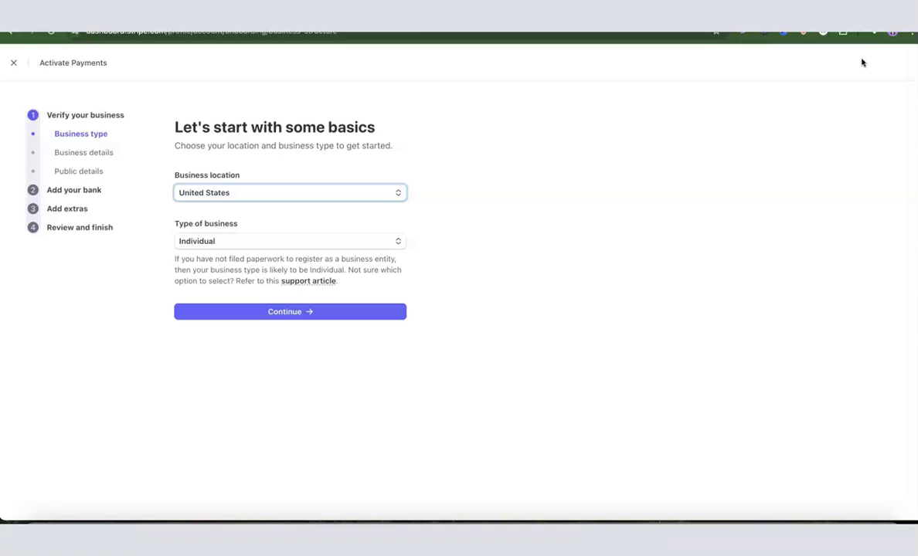
left_click(217, 475)
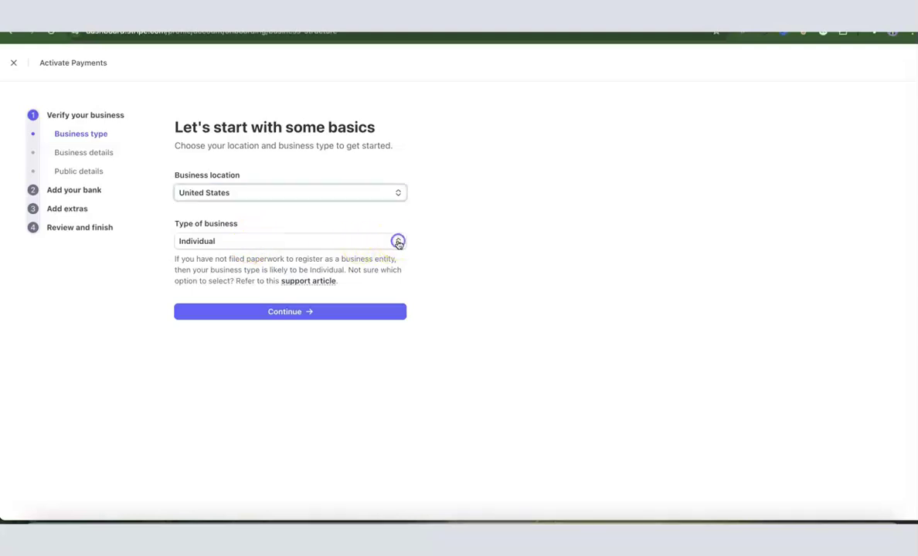
left_click(395, 243)
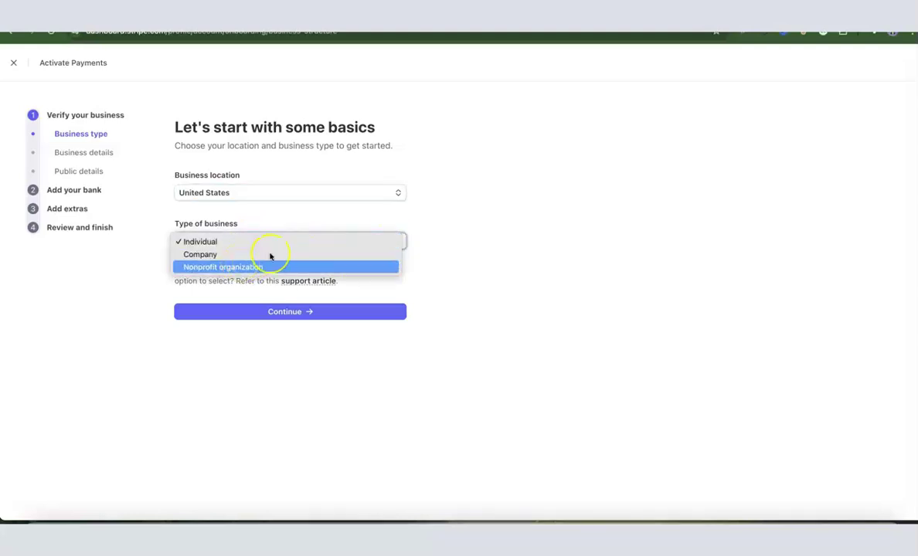
left_click(203, 255)
left_click(256, 247)
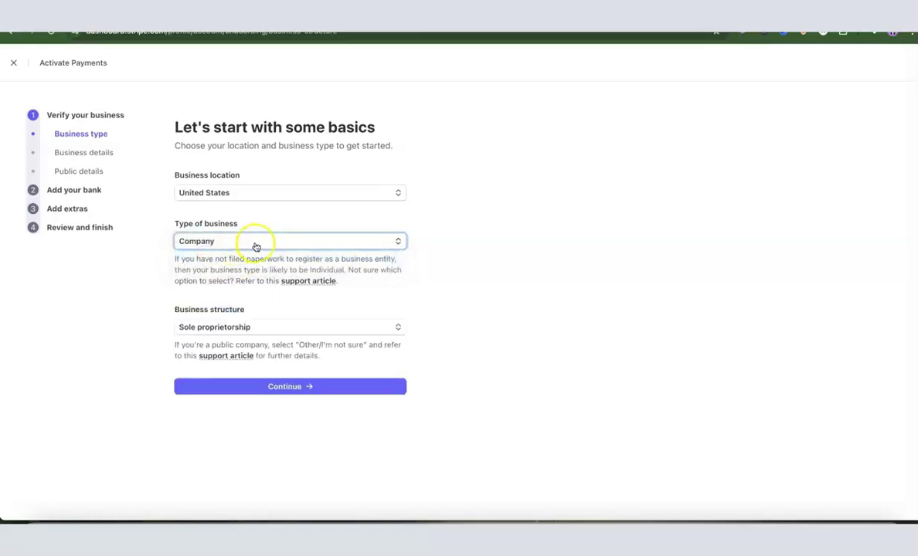
left_click(355, 329)
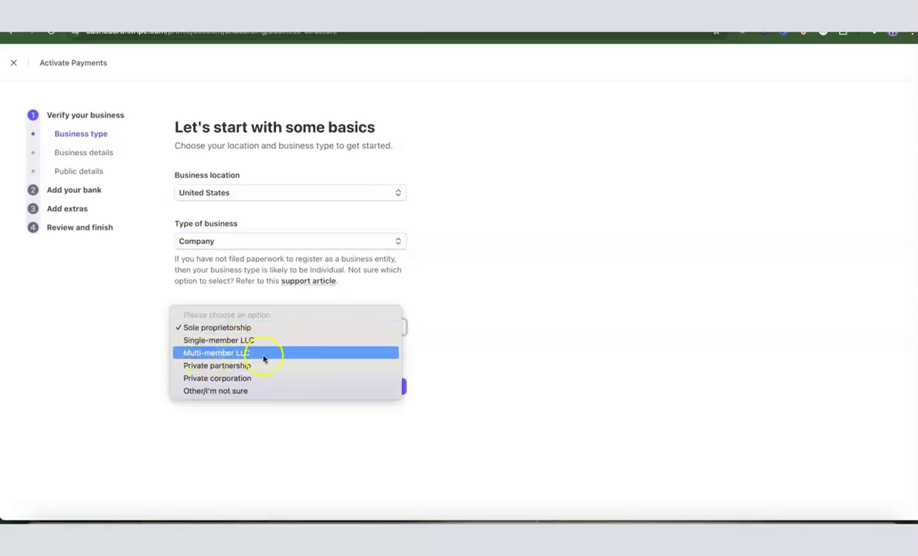
left_click(222, 341)
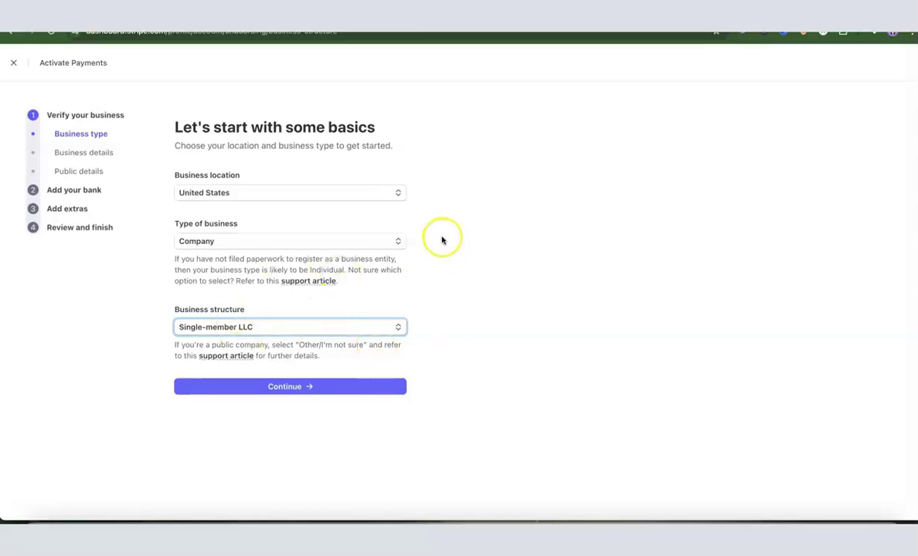
left_click(290, 386)
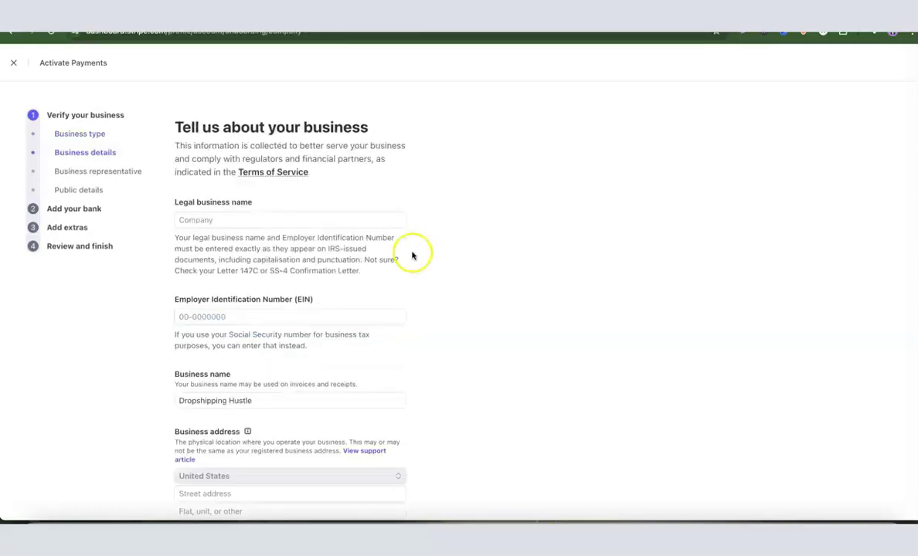
- Enter "Dropshipping Hustle LLC" as the legal business name
left_click(263, 222)
left_click(274, 221)
type("Dr")
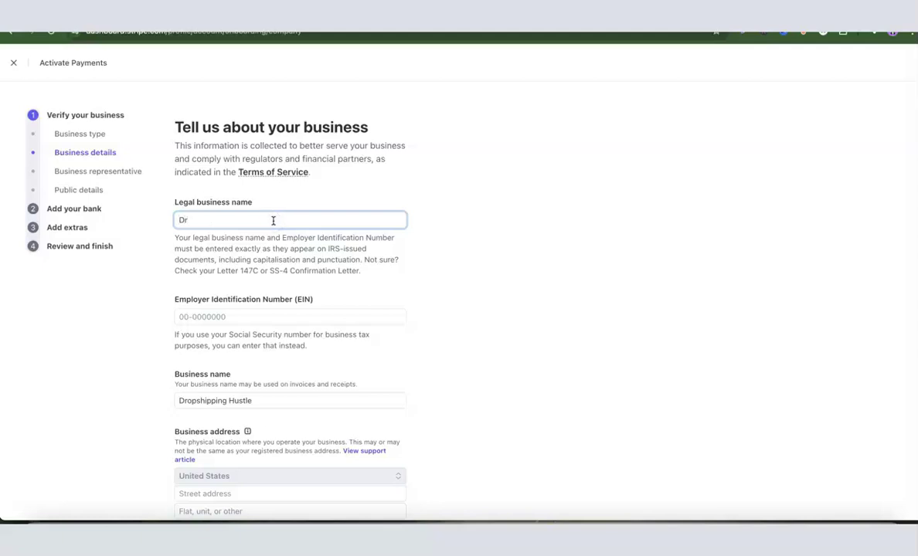
type("opshipping Hustle LLC")
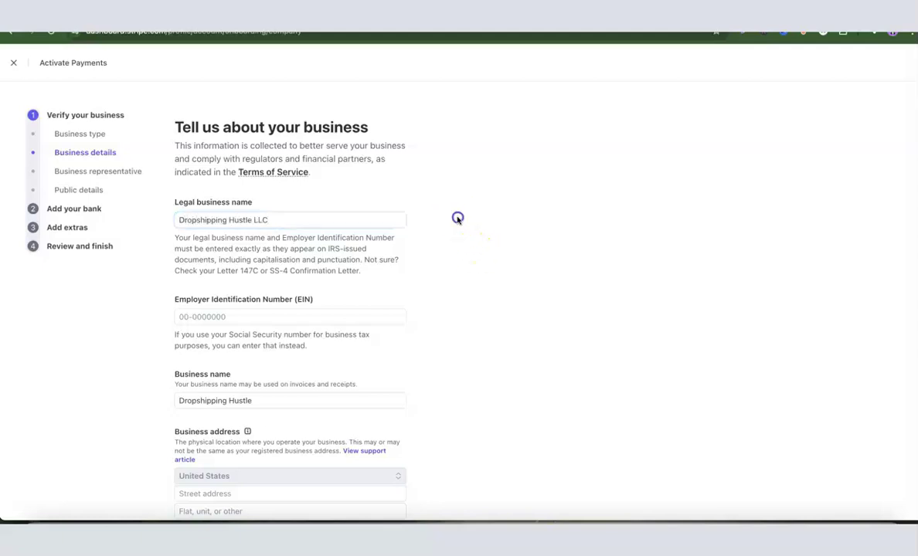
- Search the Industry options for "ecommerce", and clear the search term
scroll(311, 252, "down", 1)
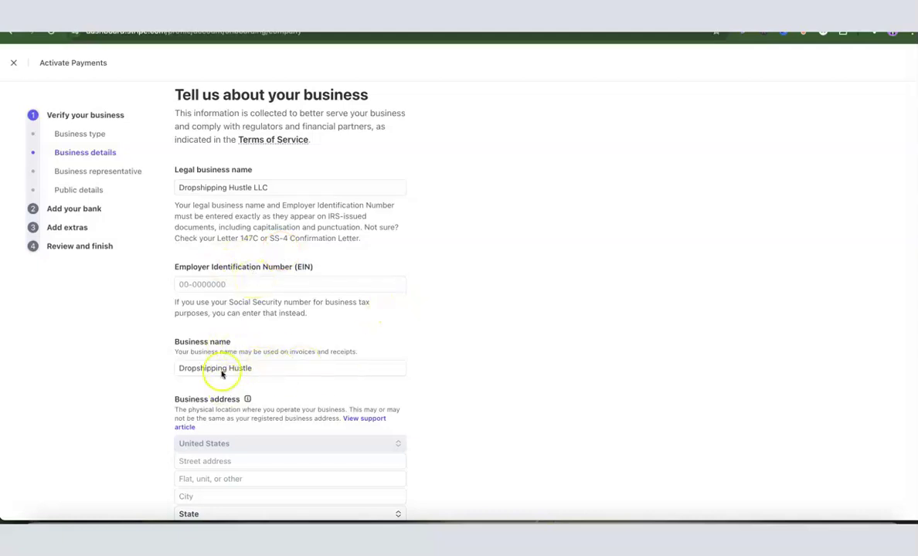
scroll(392, 334, "down", 3)
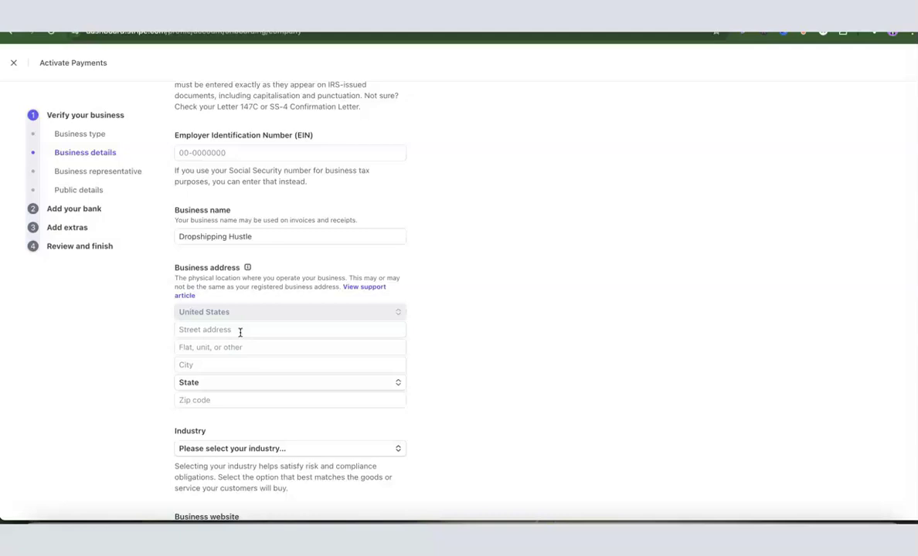
scroll(239, 333, "down", 1)
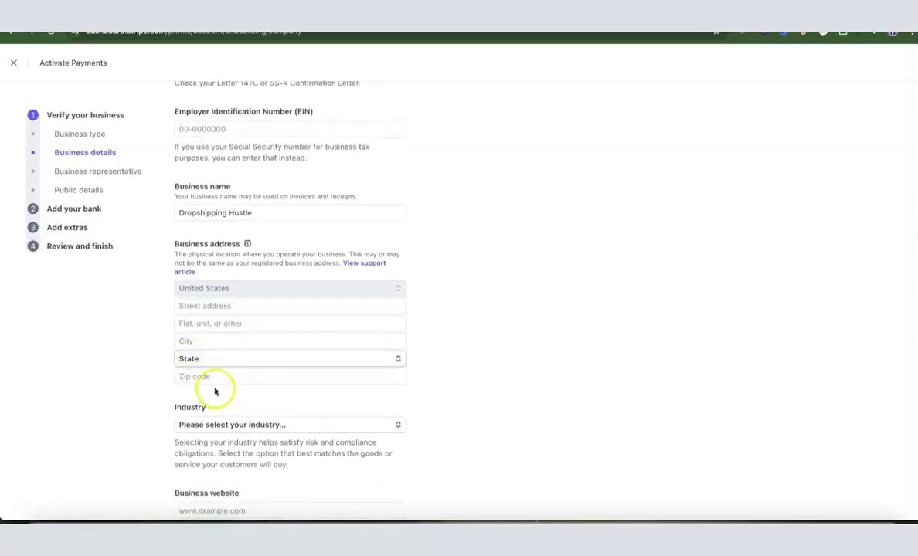
scroll(445, 352, "down", 5)
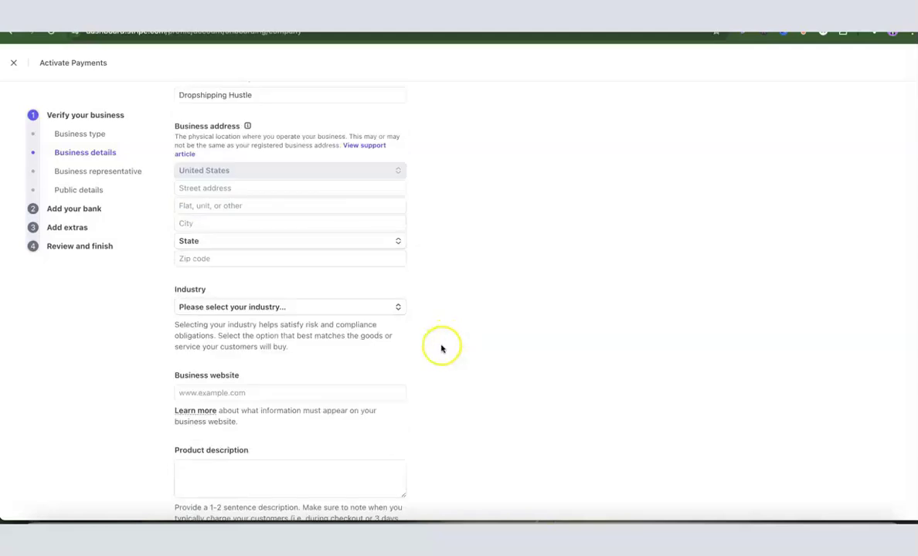
left_click(262, 309)
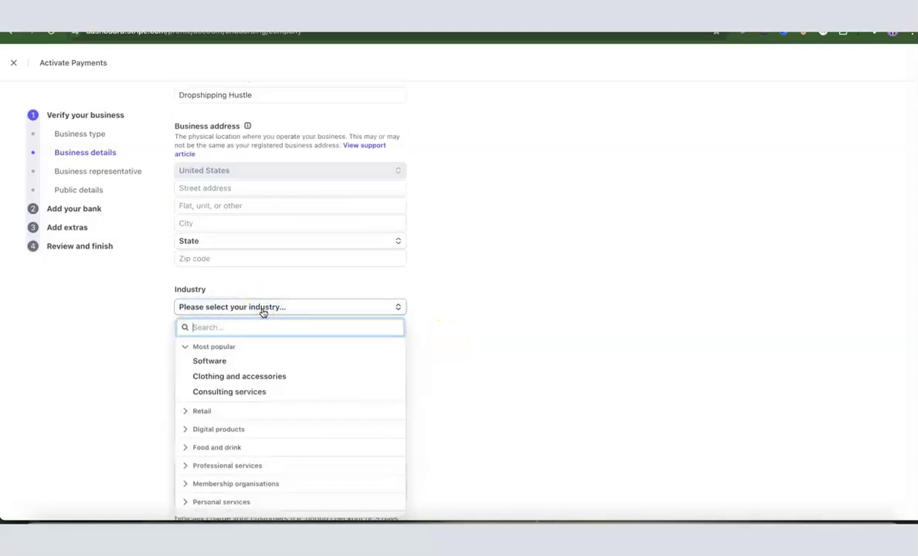
type("e")
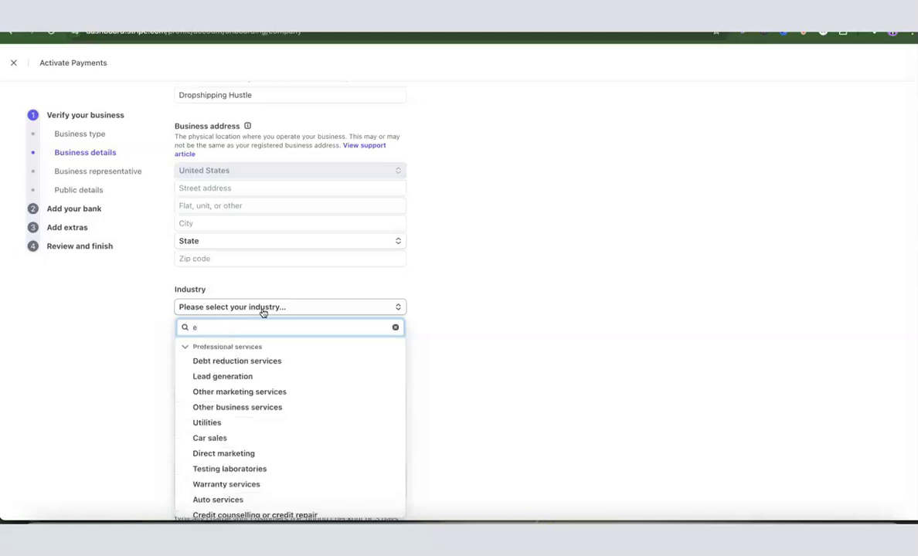
type("comme")
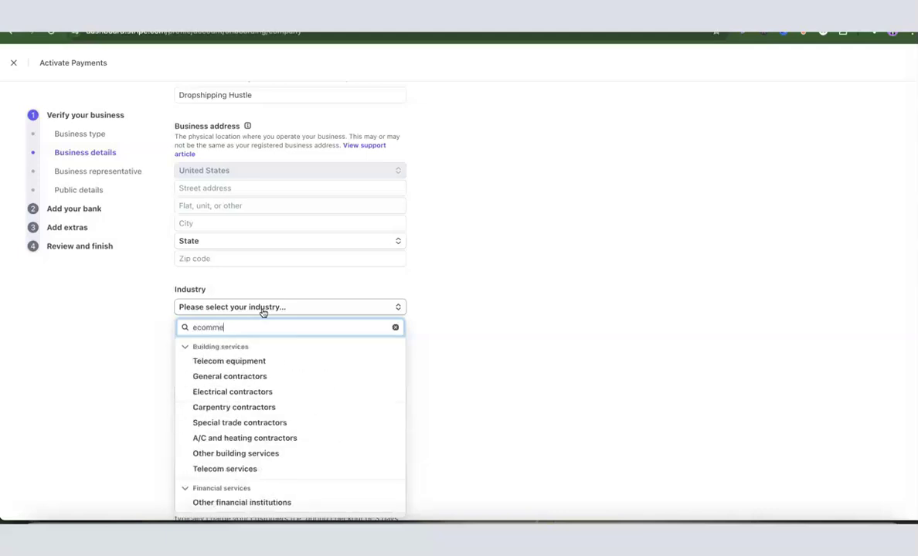
type("rce")
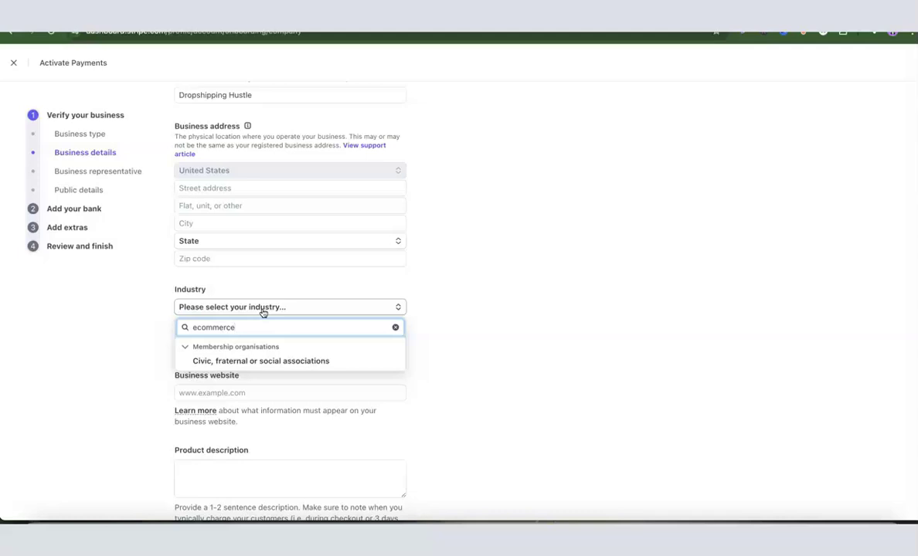
key("BackSpace")
key("BackSpace")
key("BackSpace")
key("BackSpace")
key("BackSpace")
key("BackSpace")
key("BackSpace")
key("BackSpace")
key("BackSpace")
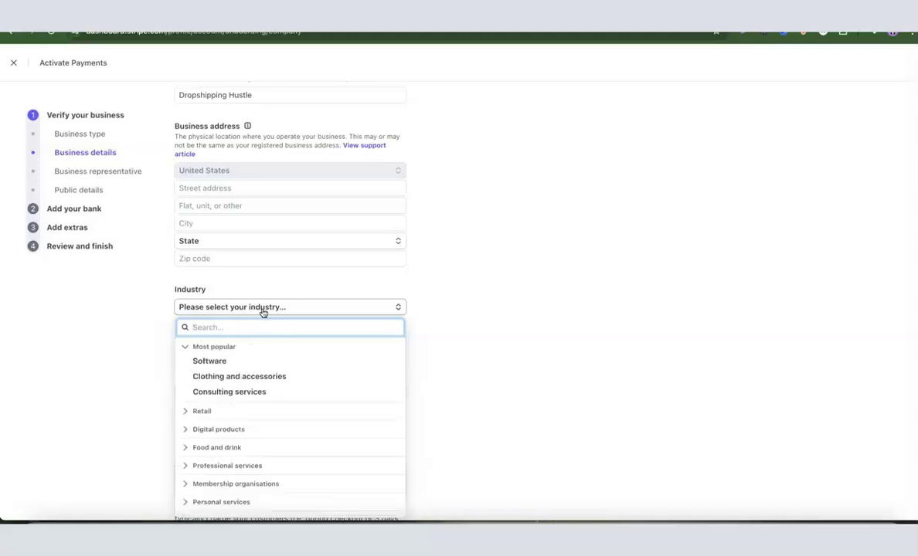
- Search the Industry options for "reta", clear the search term and close the options without choosing an industry
type("reta")
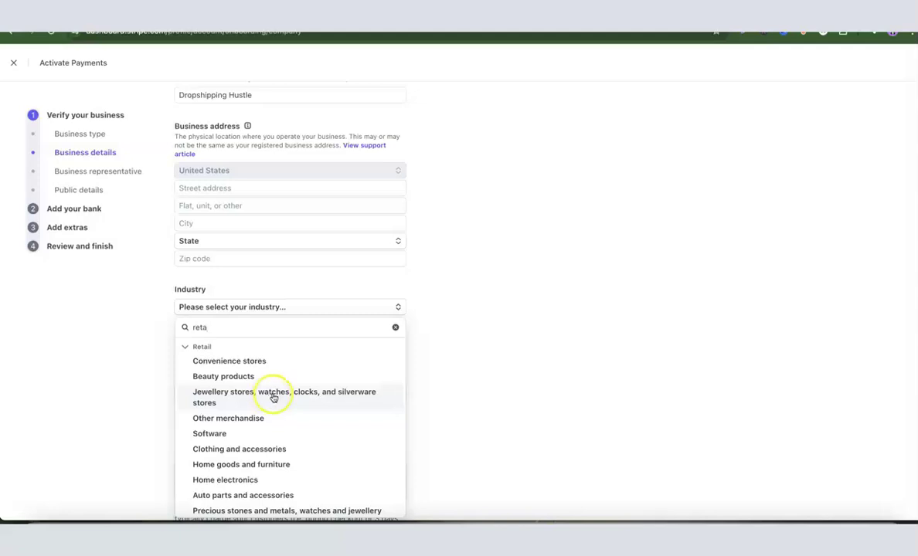
double_click(264, 327)
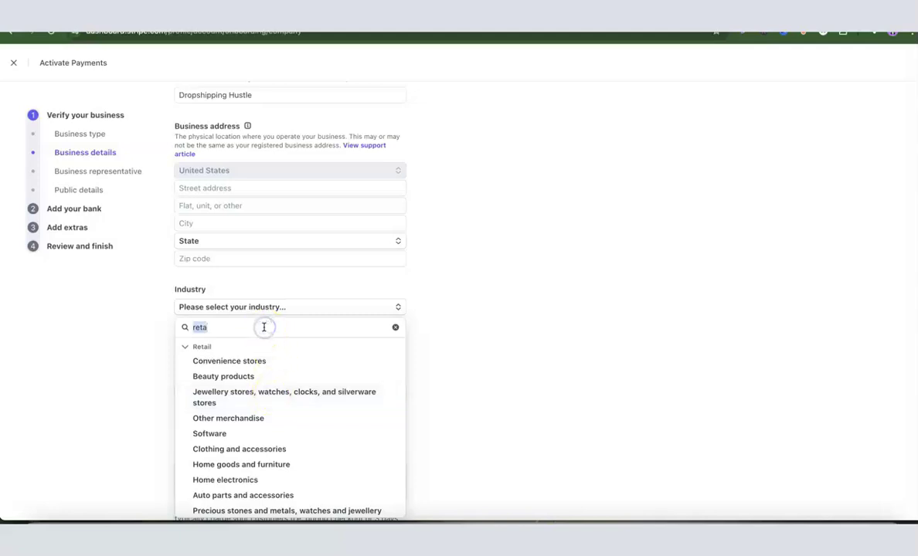
key("BackSpace")
left_click(443, 326)
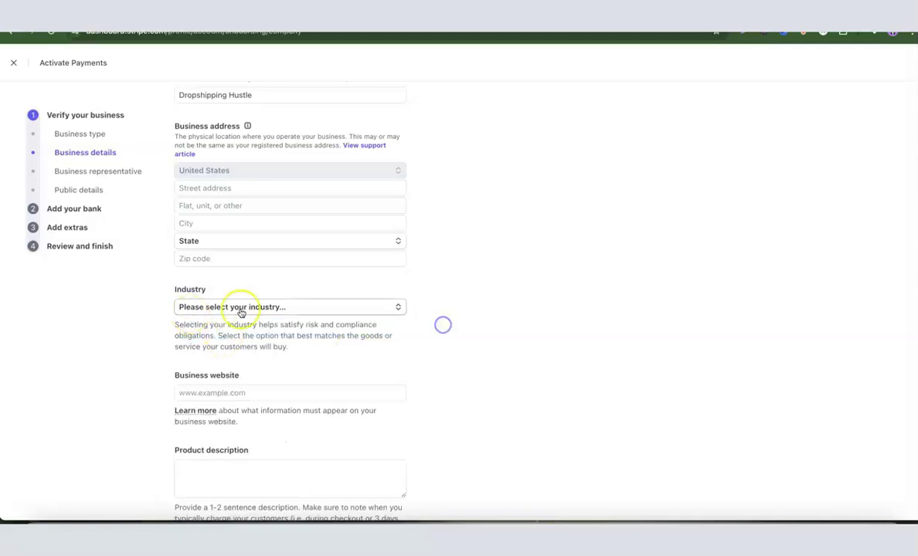
- Review the remaining business details, including the industry, website and product description fields, and continue to the business representative details
scroll(268, 312, "down", 2)
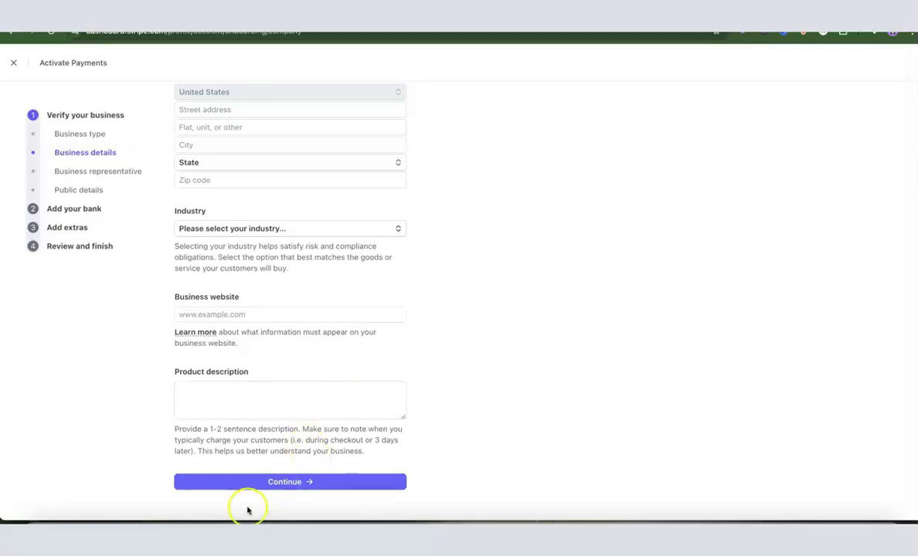
scroll(357, 413, "up", 5)
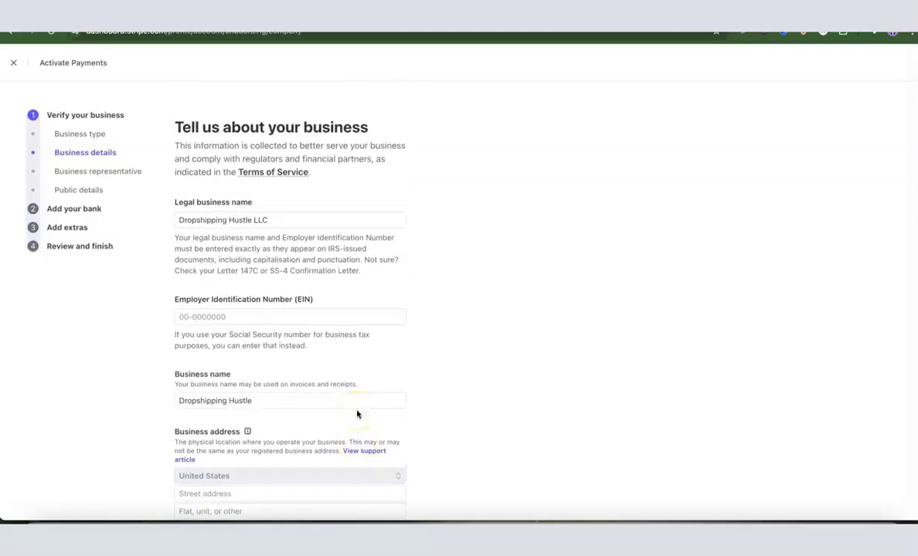
scroll(356, 414, "down", 5)
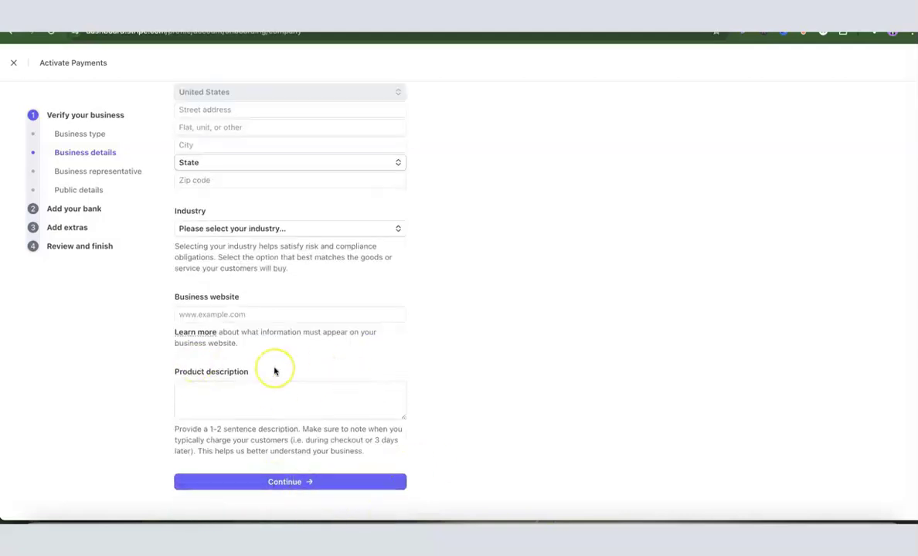
left_click(310, 482)
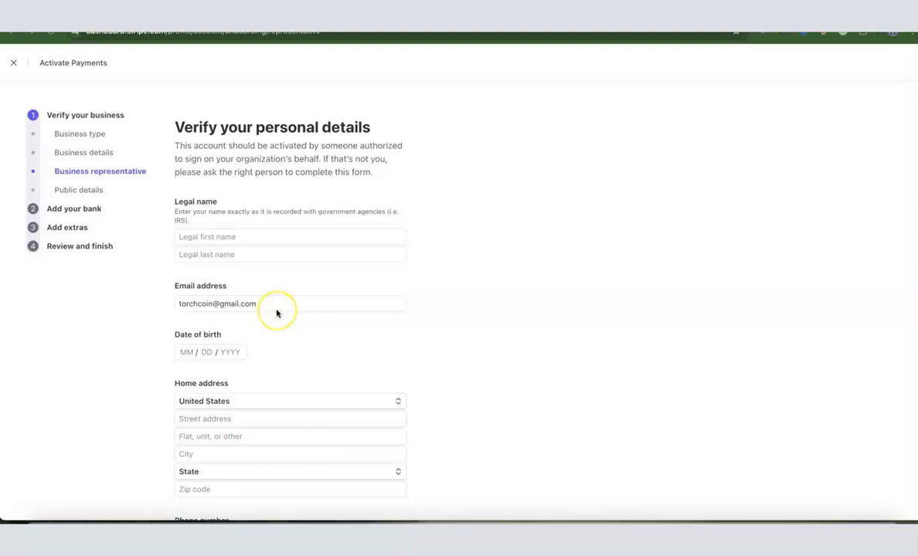
- Examine the personal details form, including the country choices for the home address and the phone number
scroll(277, 313, "down", 2)
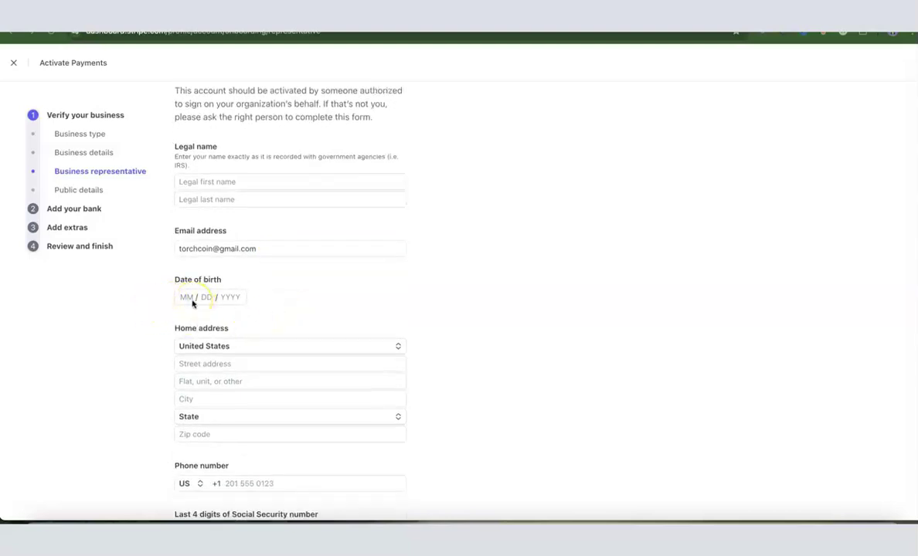
scroll(193, 304, "down", 1)
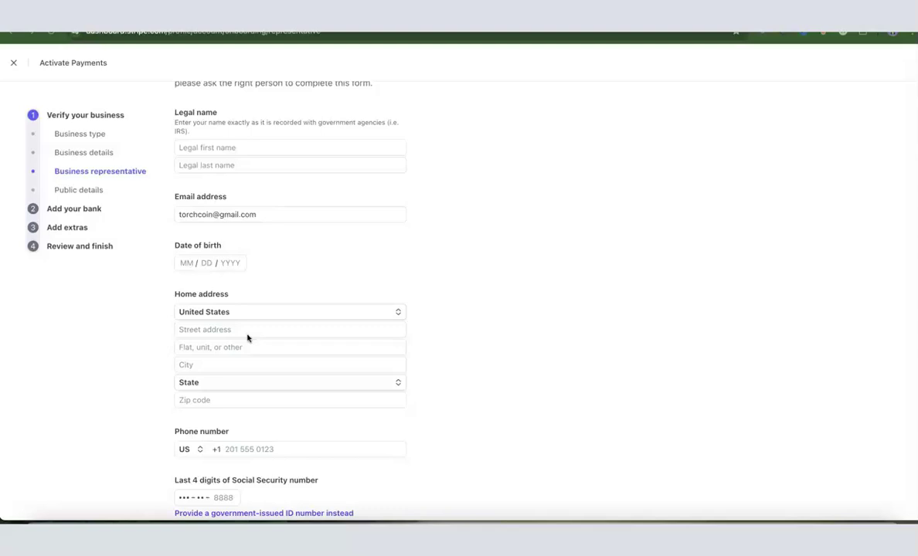
left_click(399, 313)
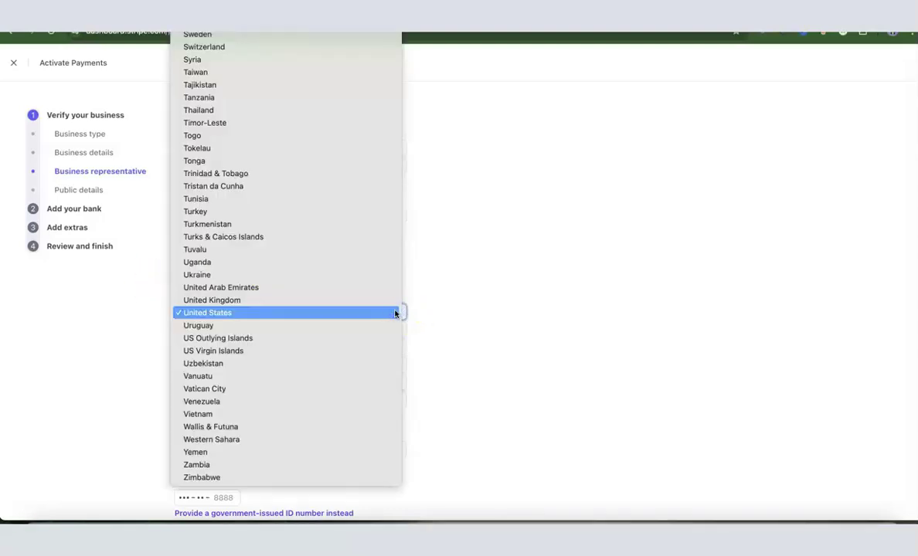
left_click(427, 313)
scroll(427, 313, "down", 1)
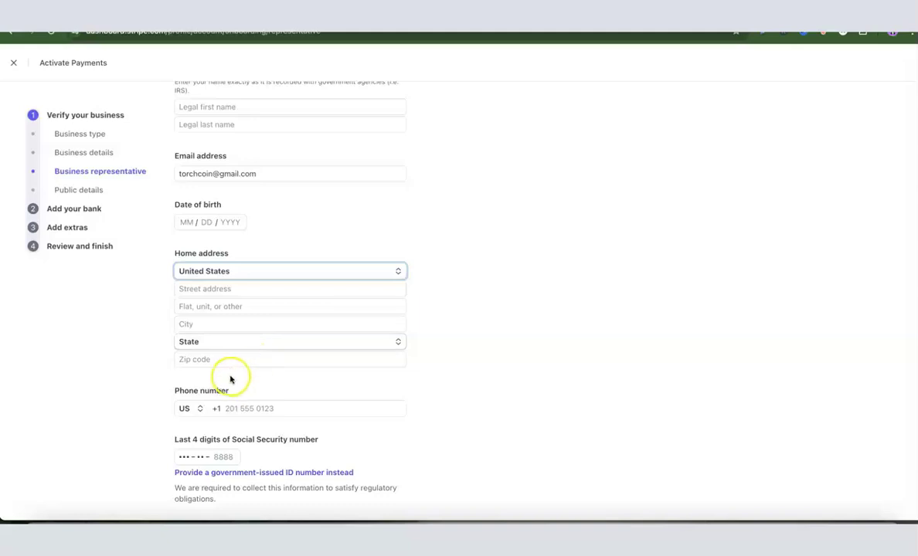
scroll(530, 311, "down", 1)
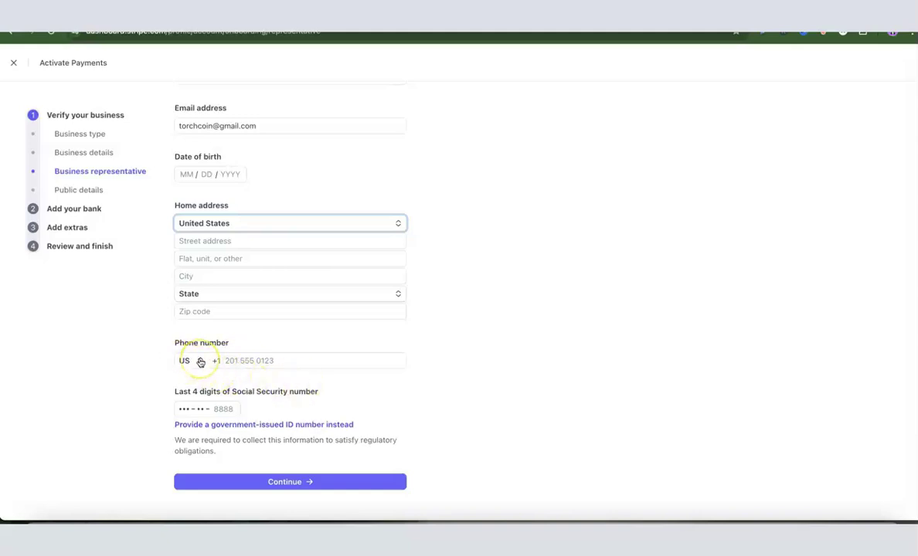
left_click(195, 360)
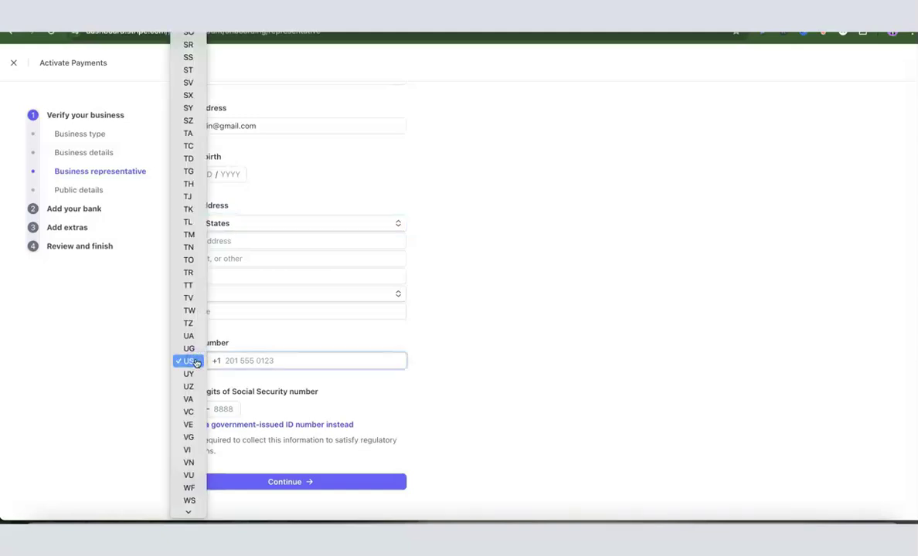
left_click(195, 360)
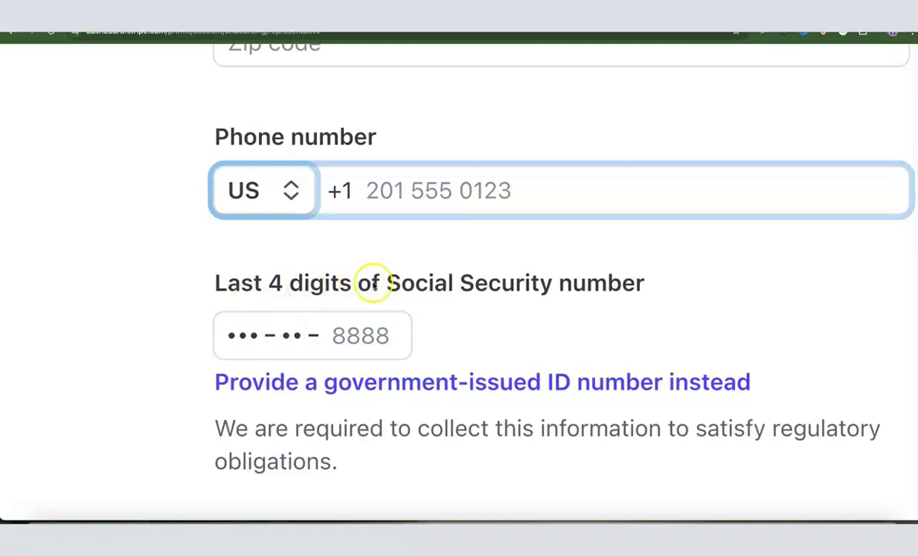
- Switch identity verification to a full government-issued ID number and keep US as the issuing country
scroll(609, 266, "right", 2)
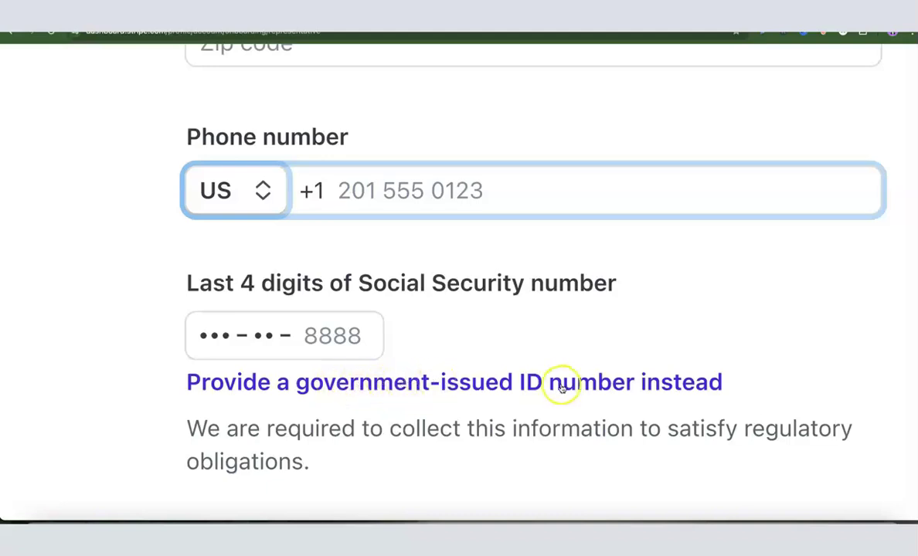
left_click(362, 383)
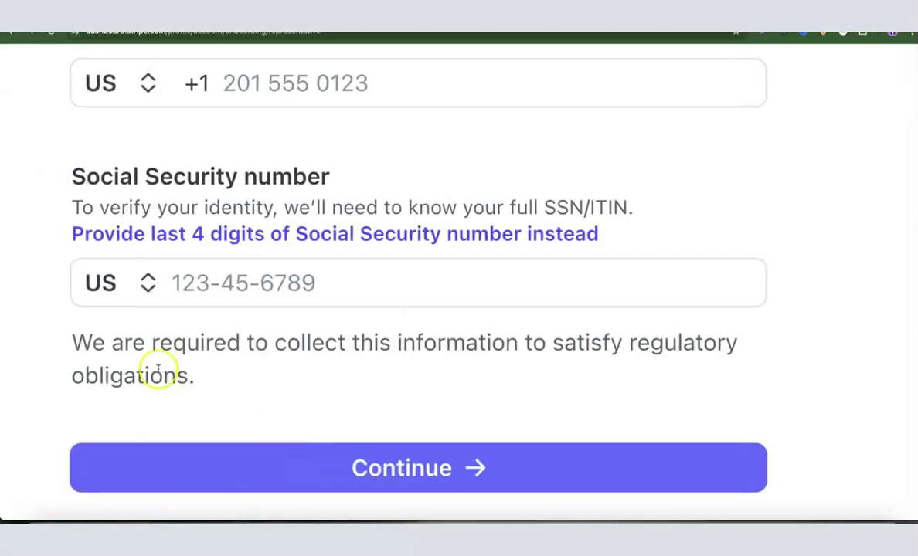
left_click(146, 284)
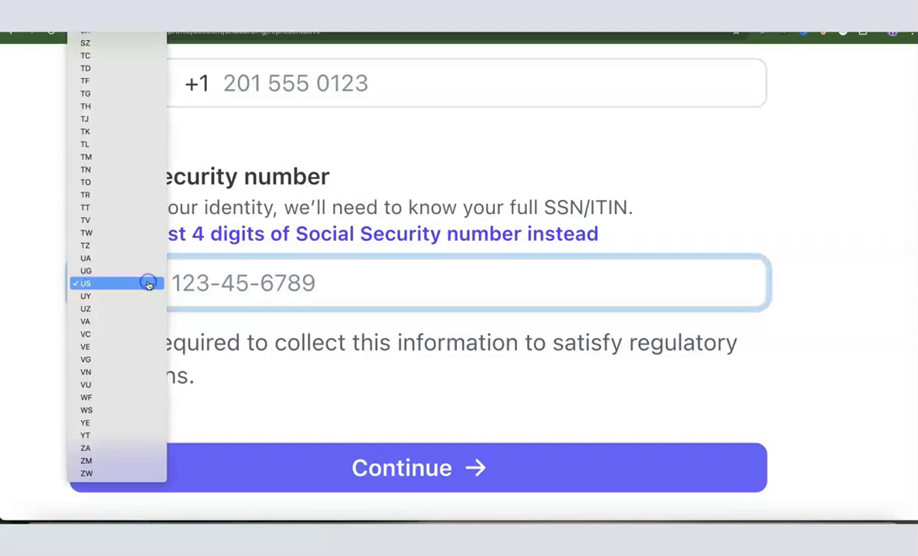
scroll(97, 255, "up", 15)
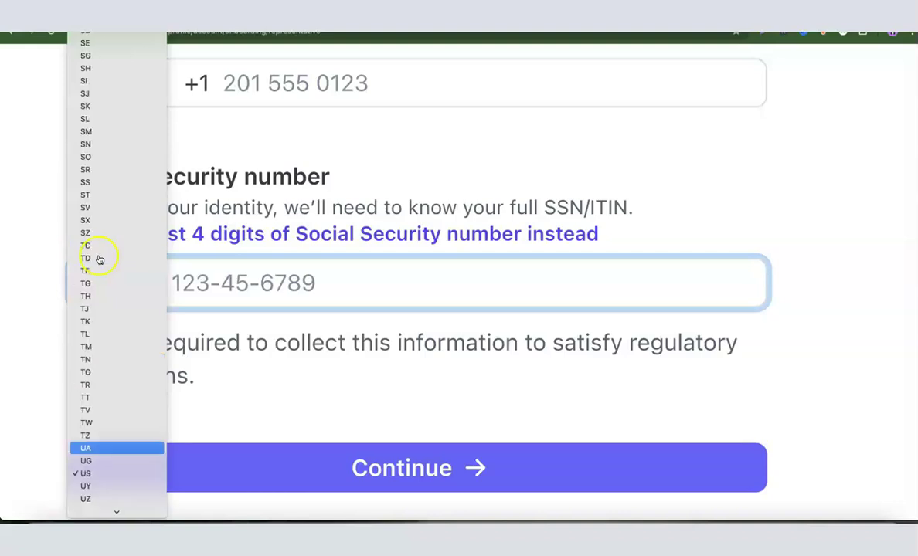
scroll(99, 230, "up", 3)
scroll(99, 230, "down", 12)
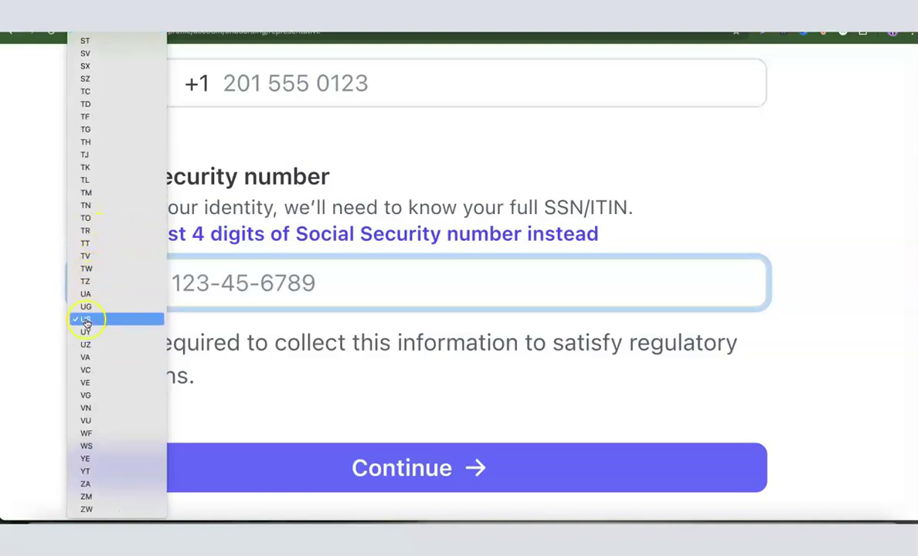
left_click(87, 317)
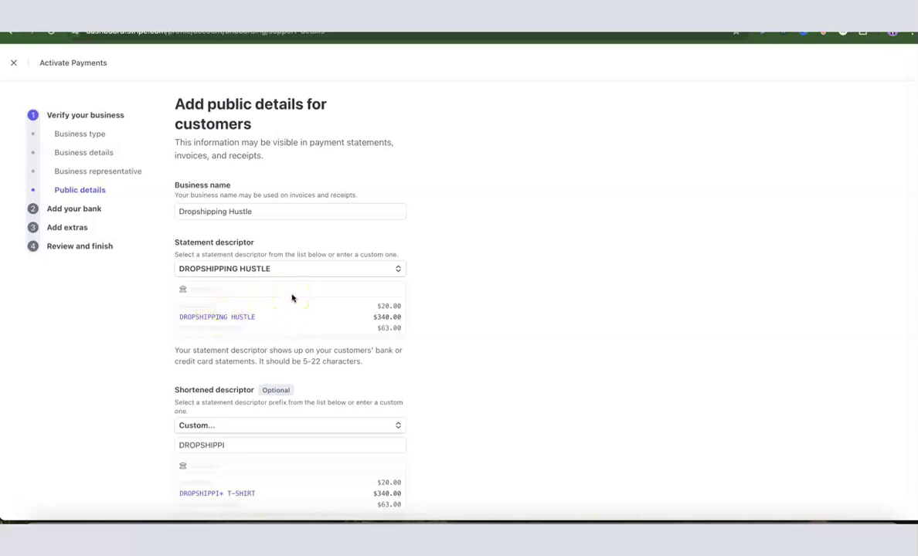
- Examine the public details for customers: business name, statement descriptor, shortened descriptor, customer support phone number and support address
scroll(290, 296, "down", 1)
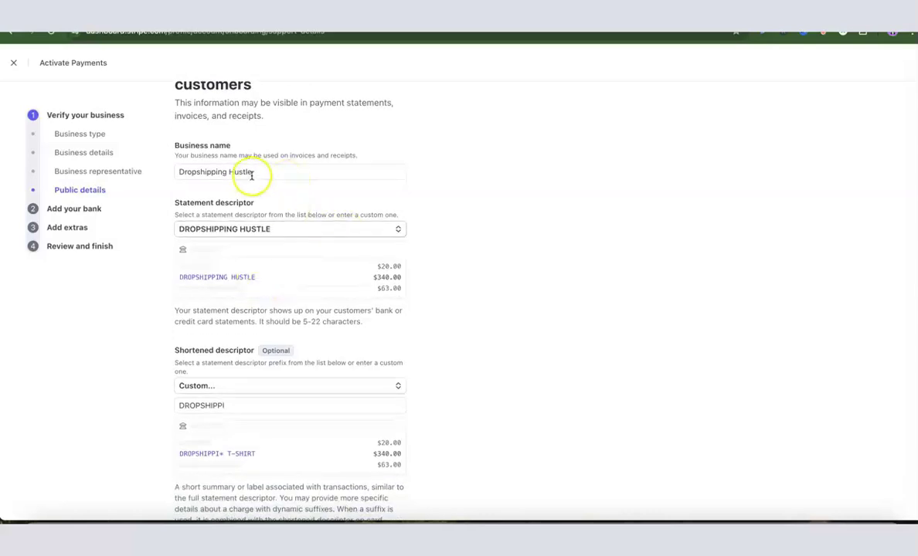
scroll(289, 231, "down", 1)
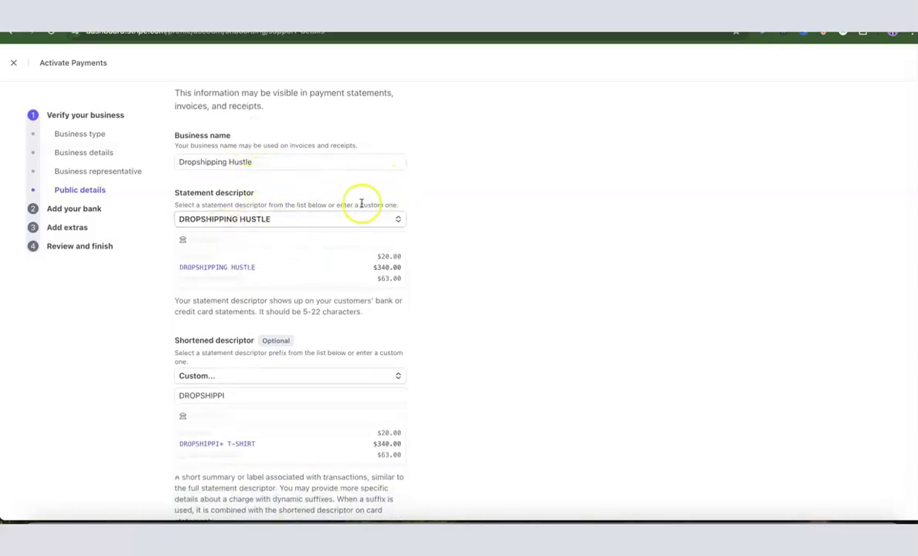
scroll(281, 313, "down", 2)
left_click(226, 285)
scroll(226, 286, "down", 5)
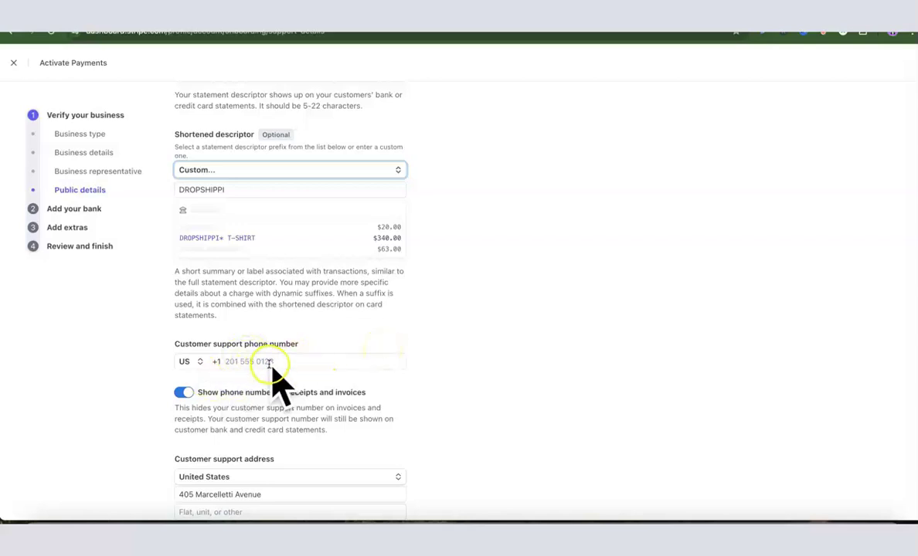
scroll(321, 355, "down", 1)
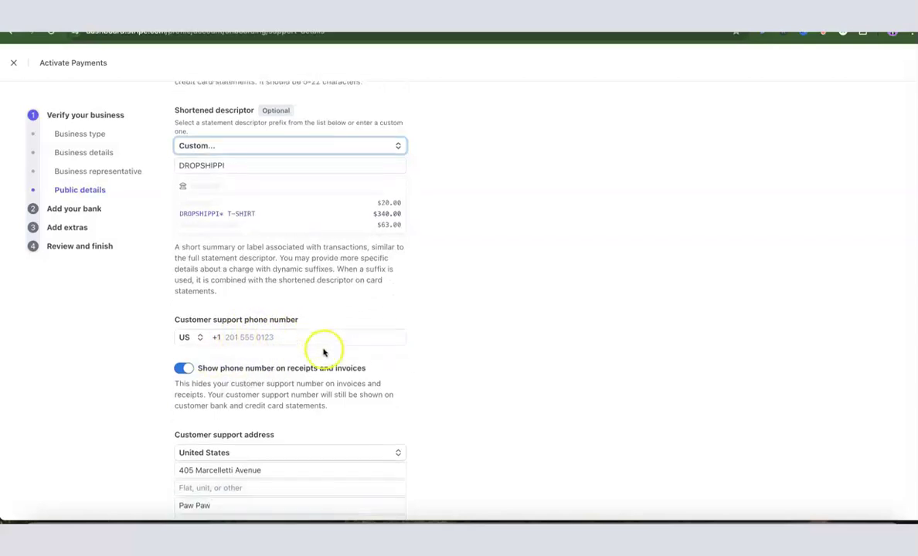
left_click(257, 338)
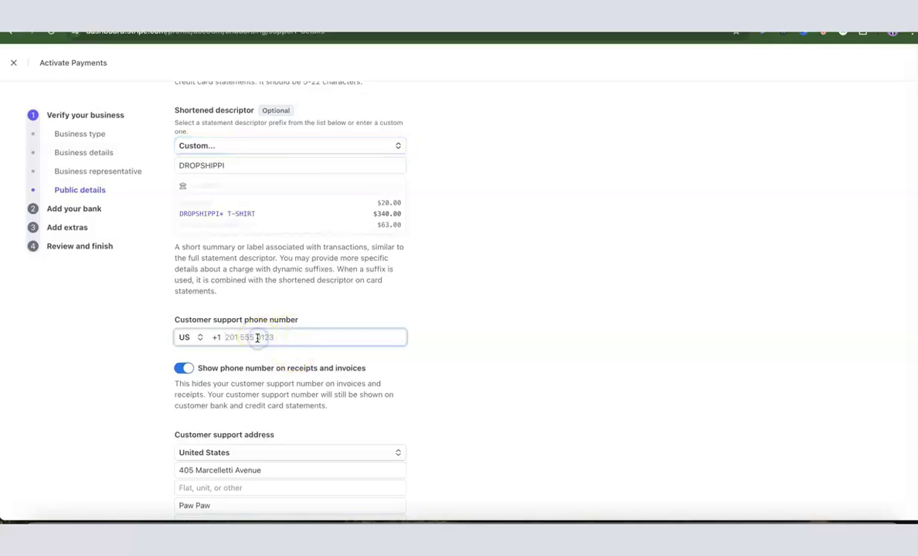
scroll(258, 344, "down", 4)
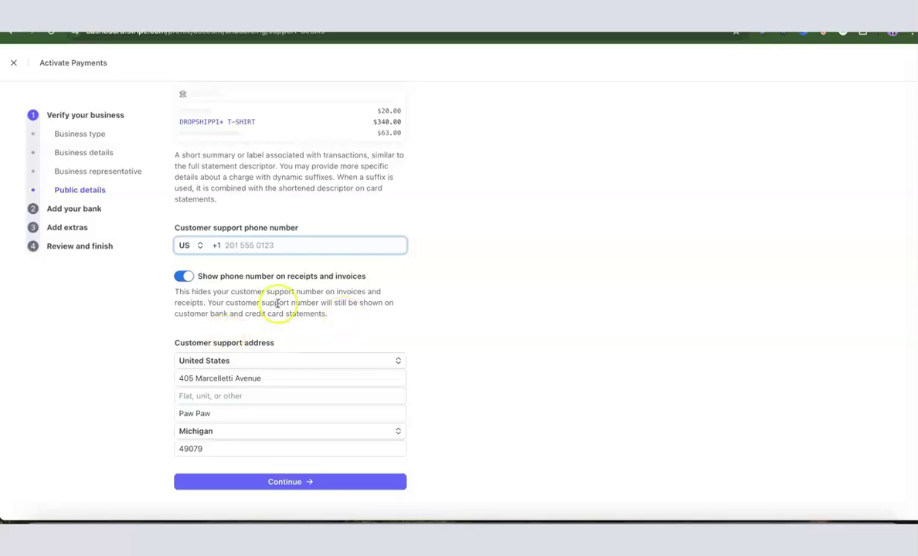
scroll(263, 300, "up", 1)
scroll(263, 300, "down", 1)
scroll(285, 360, "up", 3)
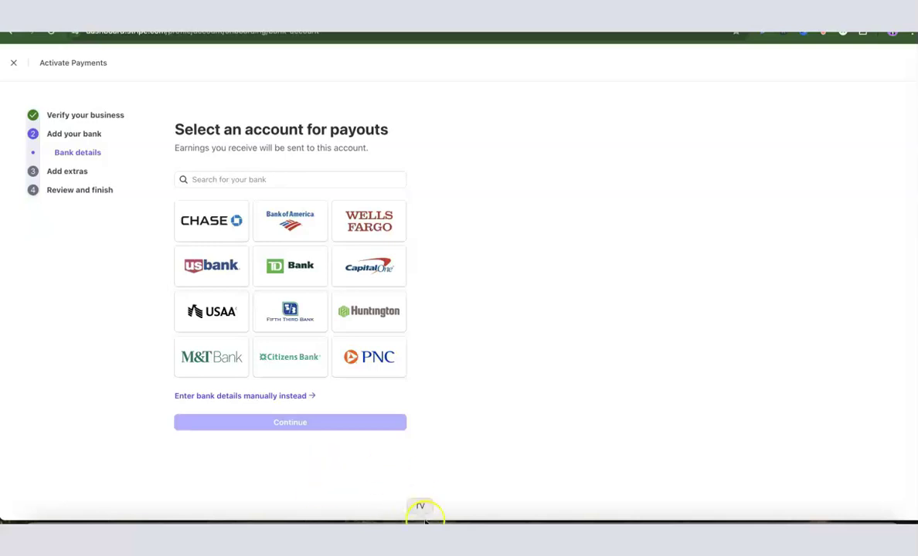
- Add the payout bank account manually with its routing number and confirmed account number, and submit the bank details
left_click(214, 398)
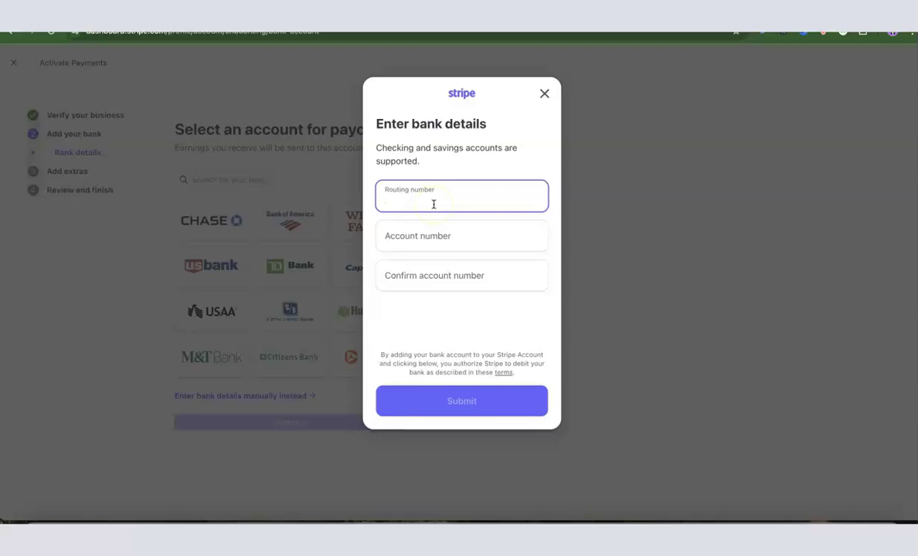
left_click(449, 413)
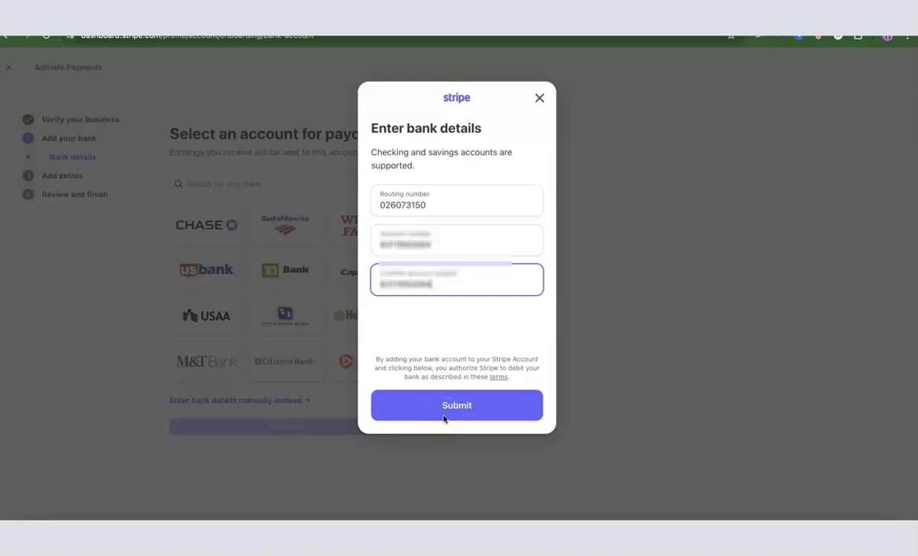
left_click(430, 415)
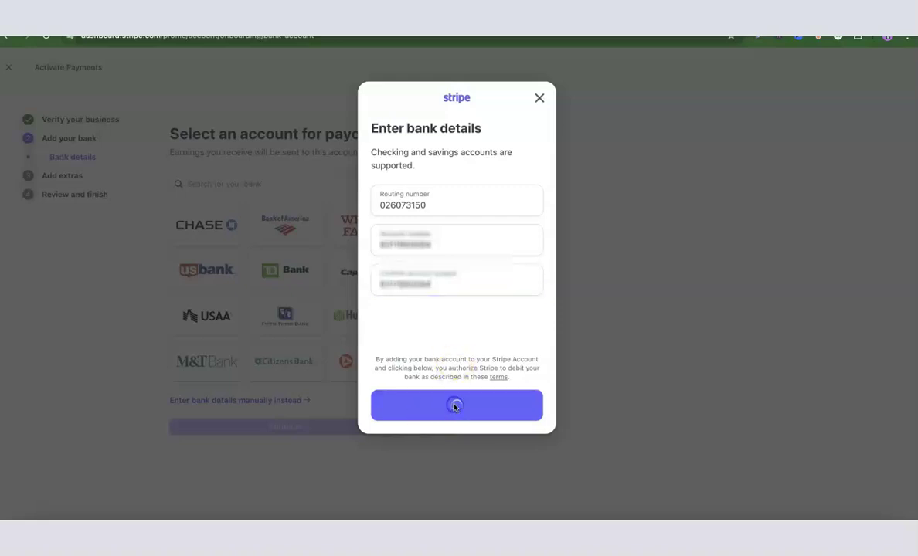
left_click(518, 279)
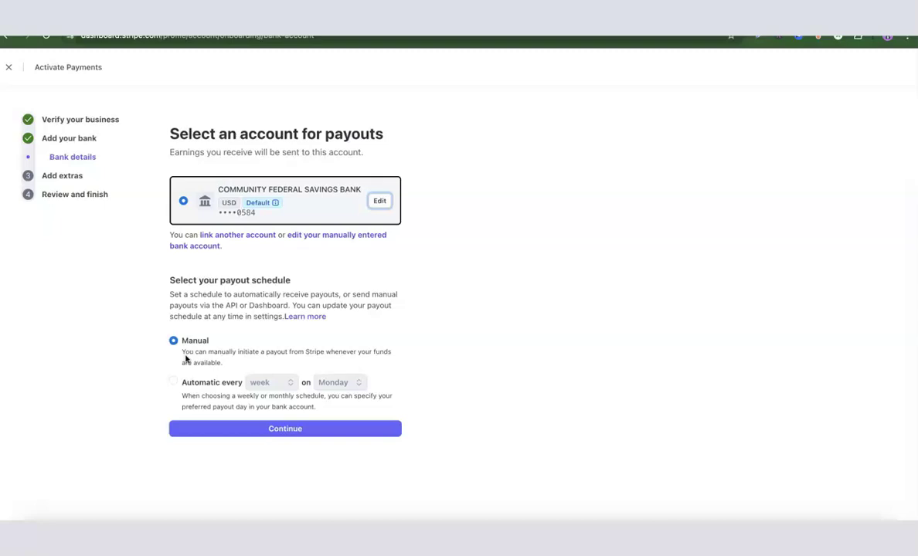
- Set the payout schedule to automatic every week on Monday
left_click(266, 386)
left_click(267, 384)
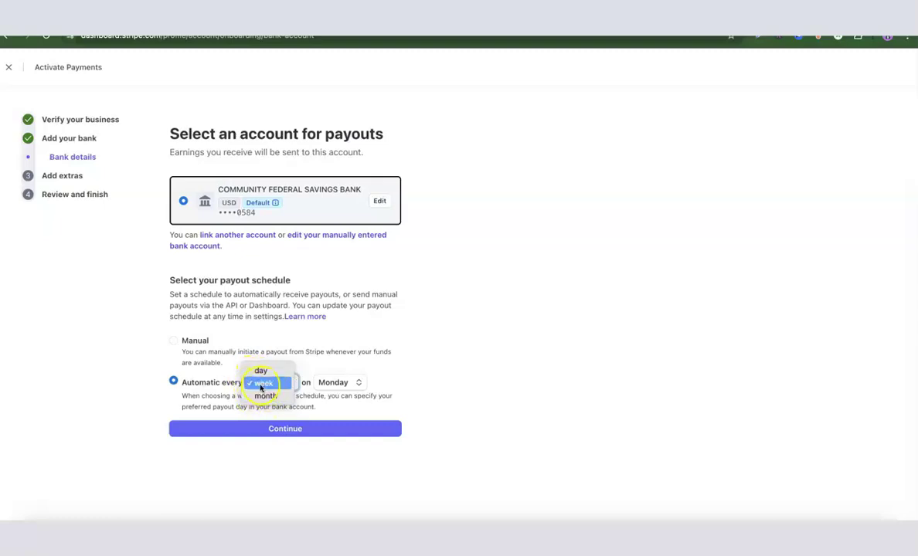
left_click(261, 384)
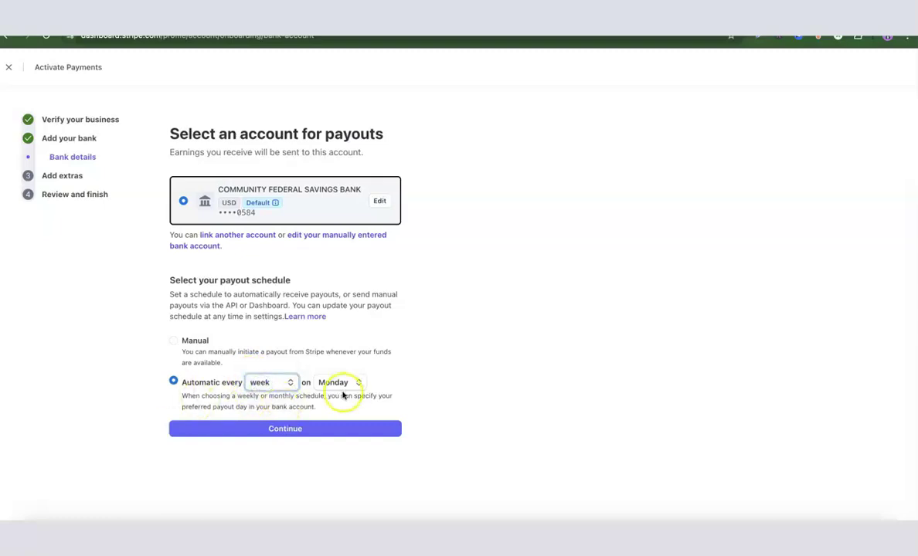
left_click(173, 341)
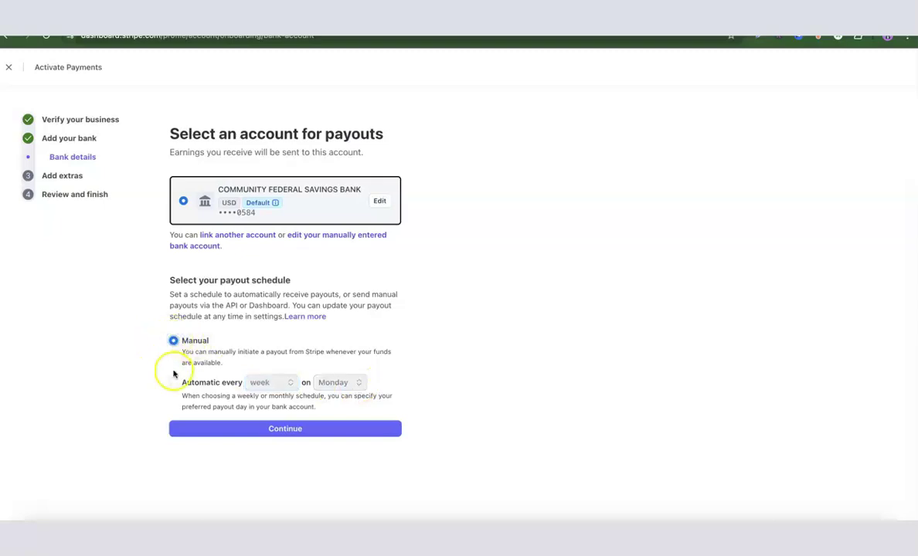
left_click(173, 383)
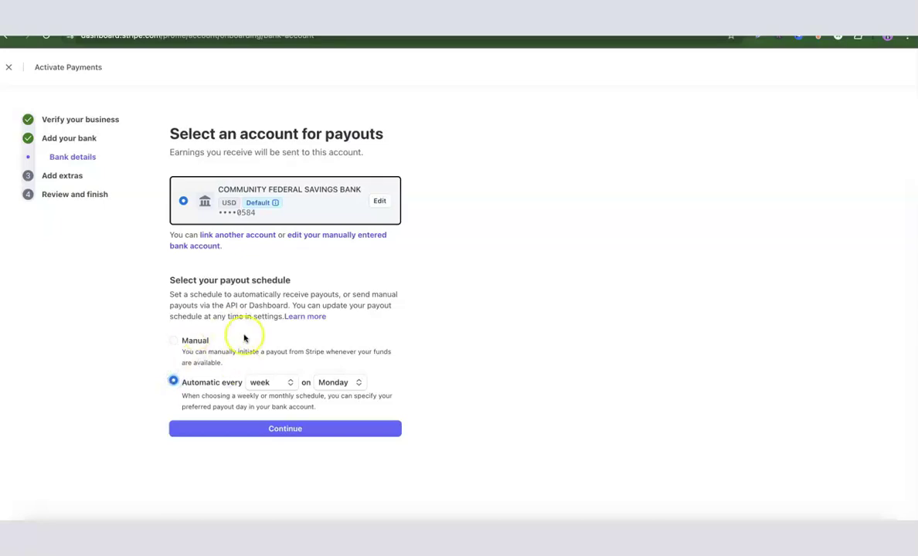
- Accept the payout account and schedule, and opt out of both optional extras: automated tax collection and Stripe Climate contributions
left_click(277, 430)
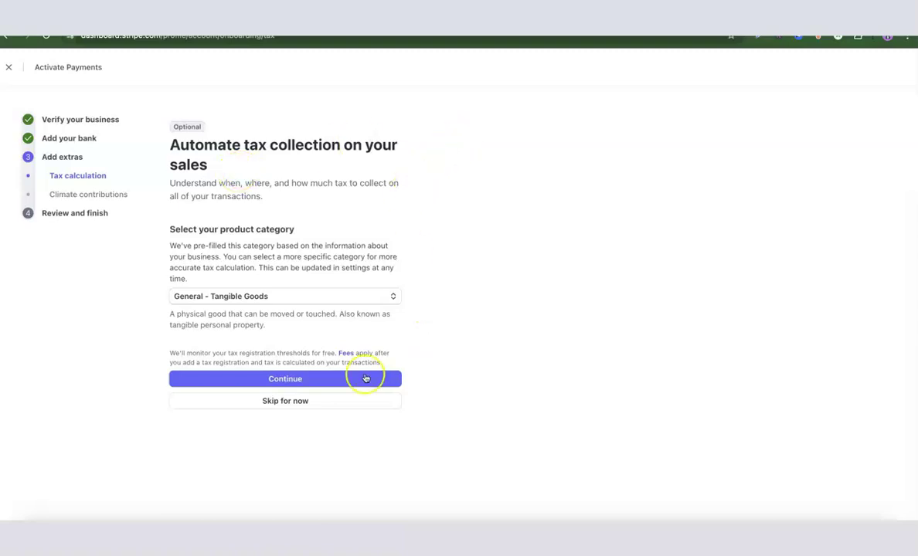
left_click(292, 408)
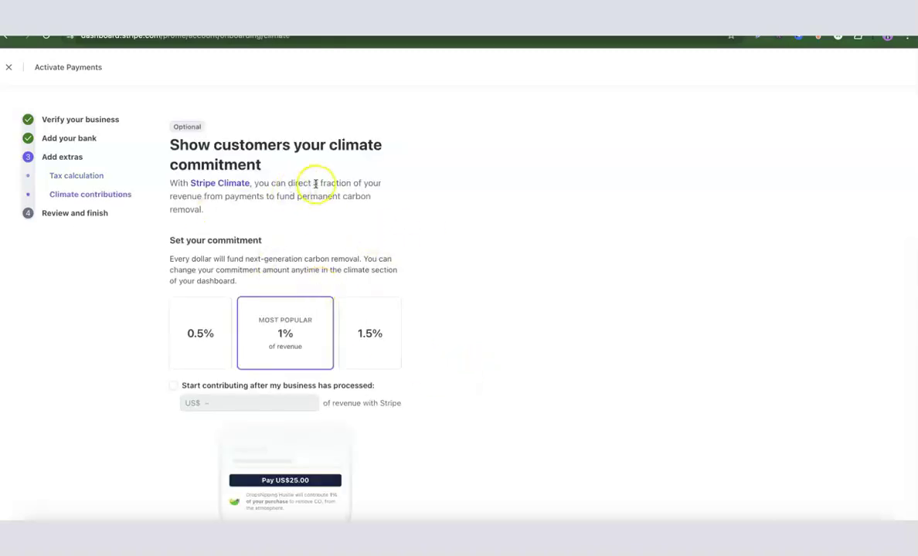
scroll(371, 181, "down", 3)
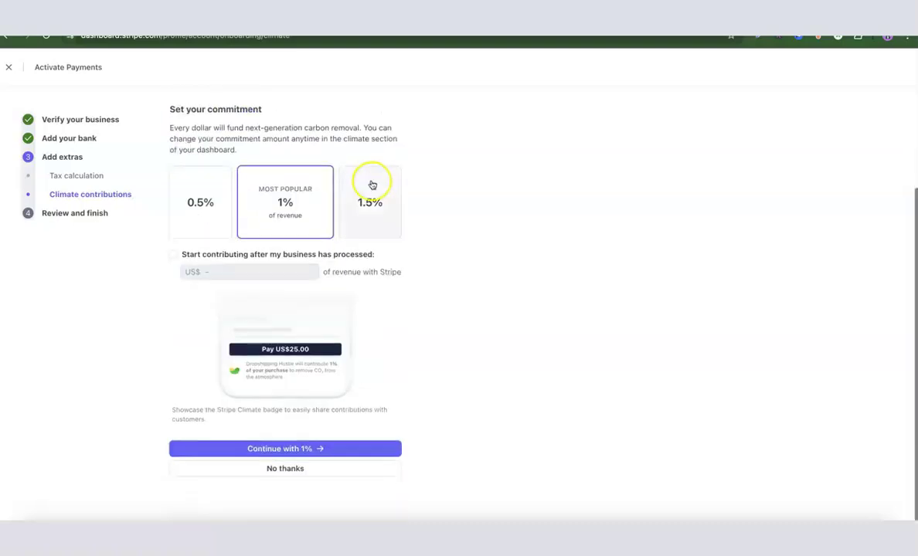
left_click(287, 470)
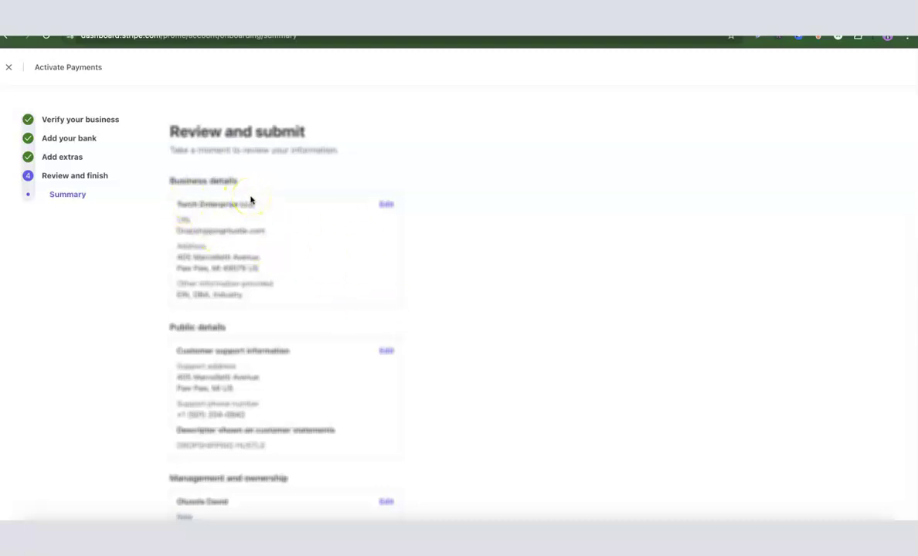
- Review the activation summary: business details, public details, management and ownership, payout details, two-step authentication, tax calculation and climate commitment
scroll(250, 199, "down", 2)
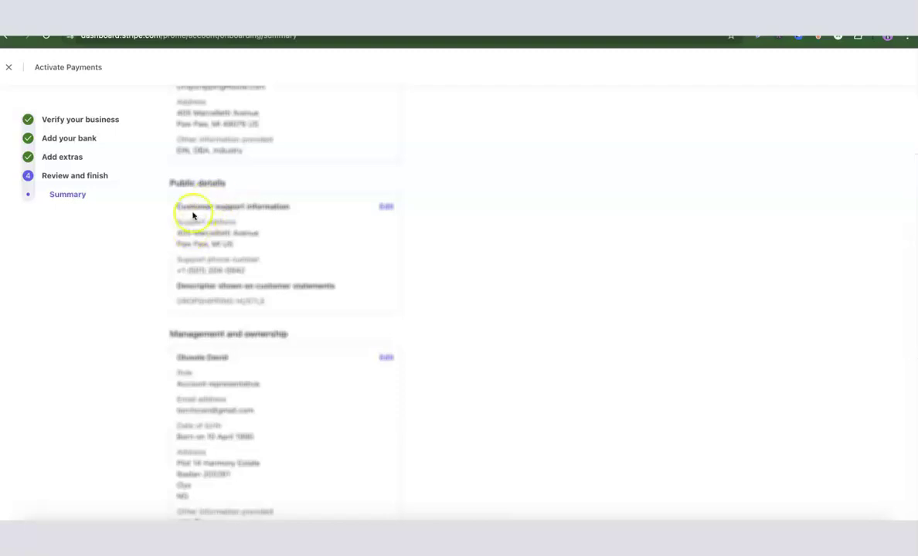
scroll(193, 212, "down", 1)
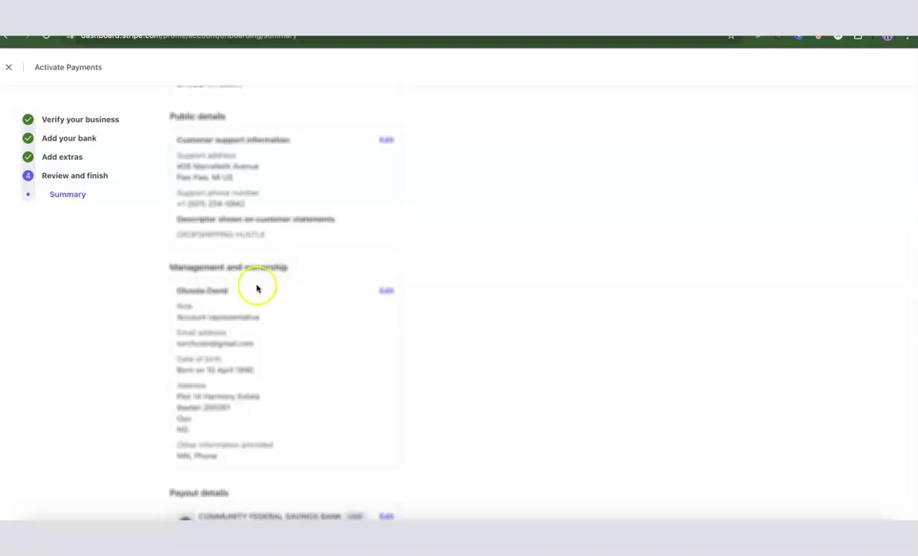
scroll(256, 262, "down", 2)
scroll(256, 262, "down", 1)
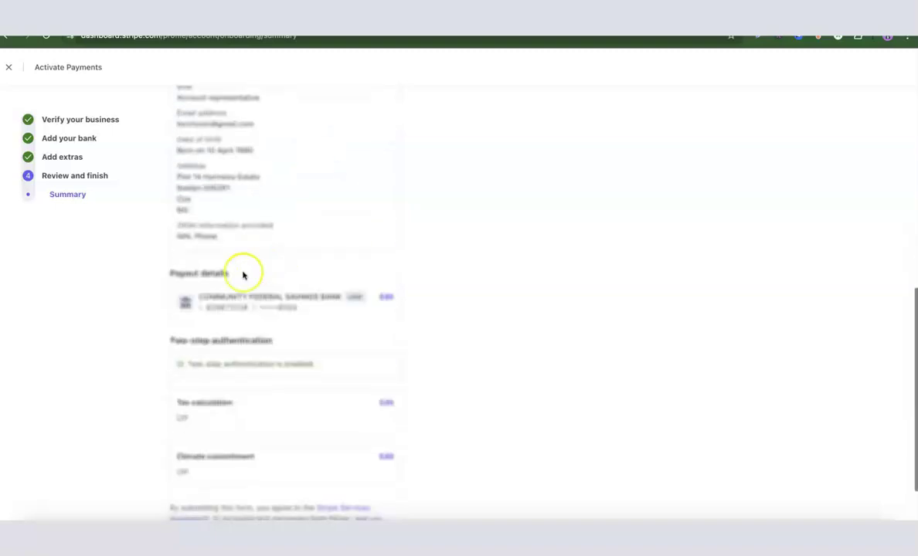
scroll(213, 282, "down", 1)
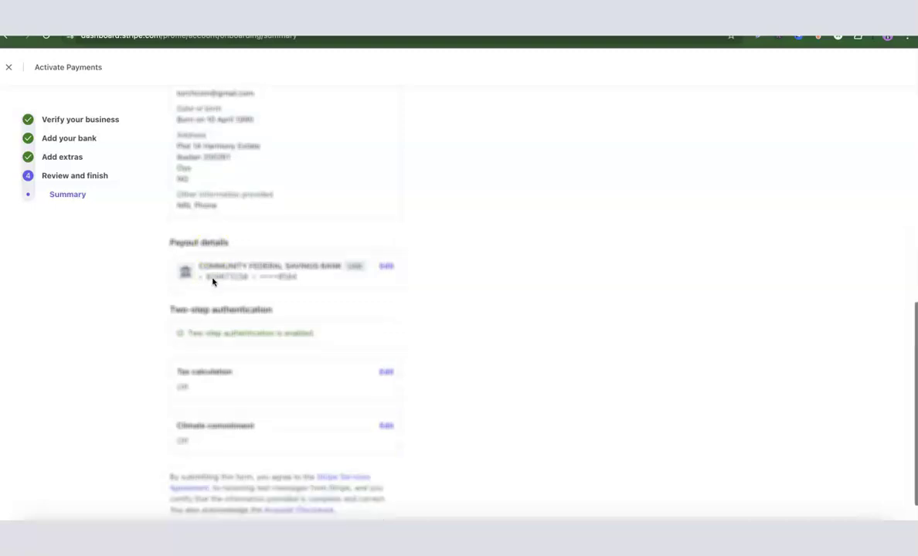